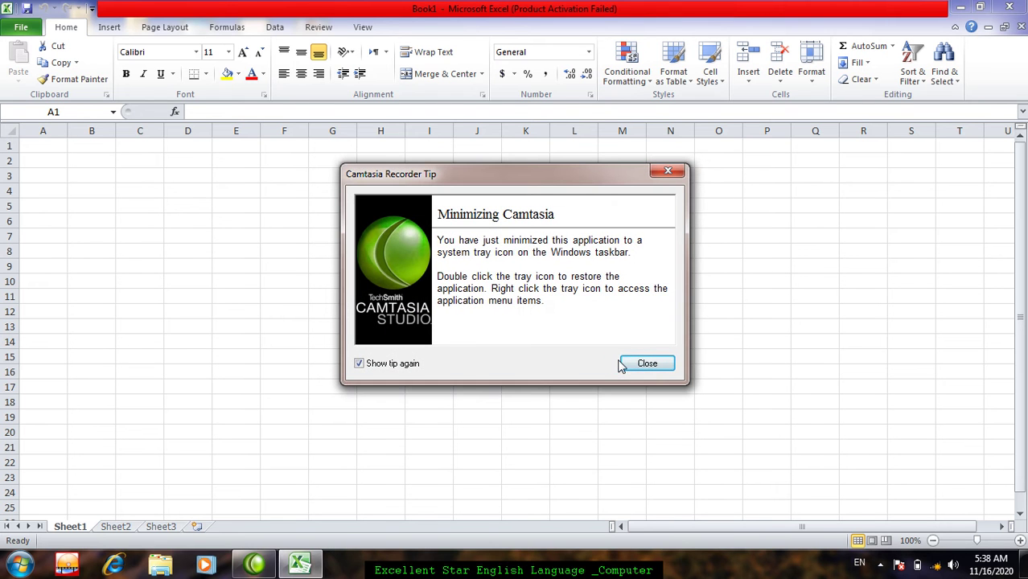
- Enter sixteen numbers into D2:D17 and AutoSum them in D18 to get 12929
left_click(635, 363)
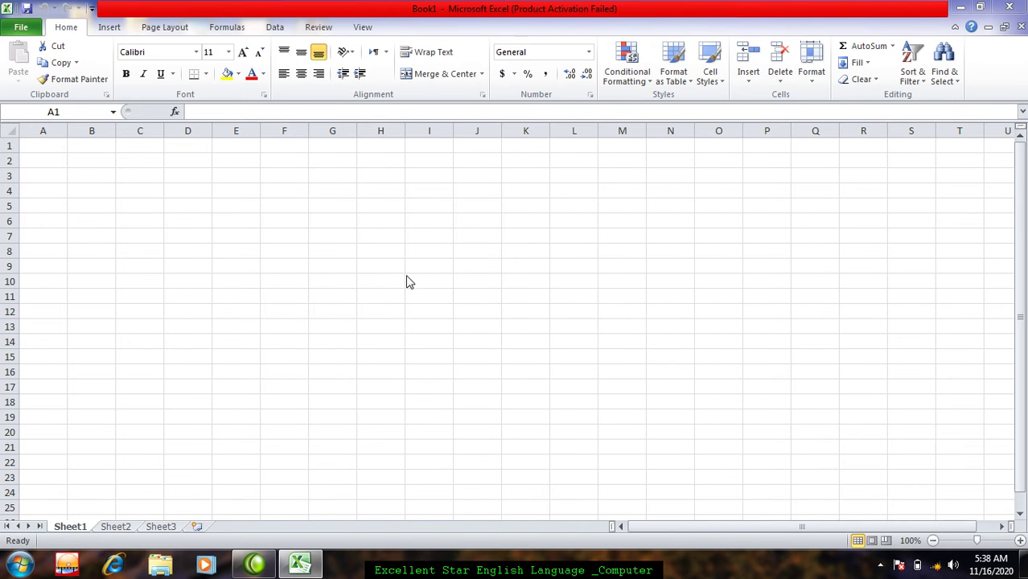
left_click(187, 161)
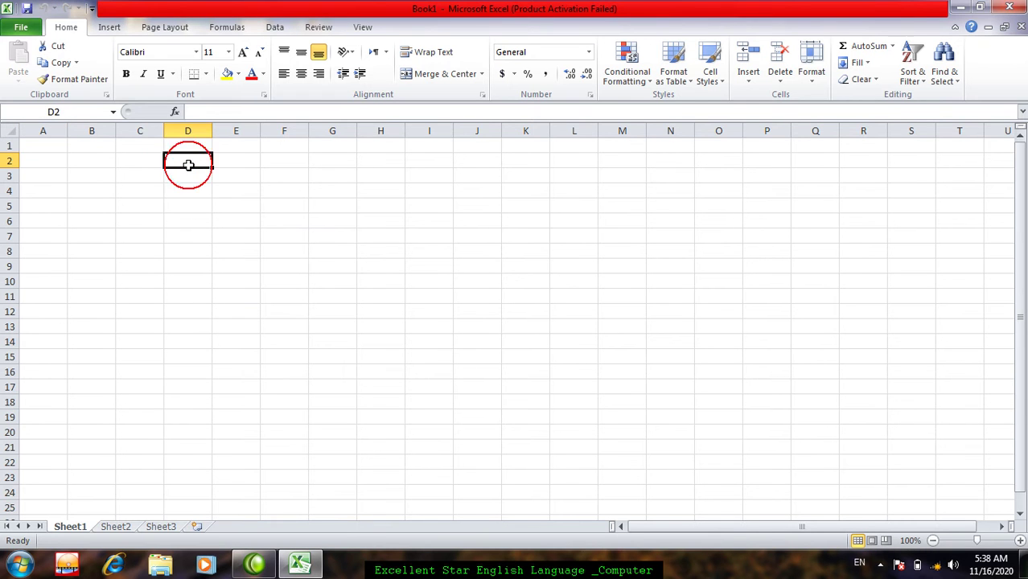
type("243 324 432 432 432 43 432 432 432 432 432 432 432 432 4324 3243")
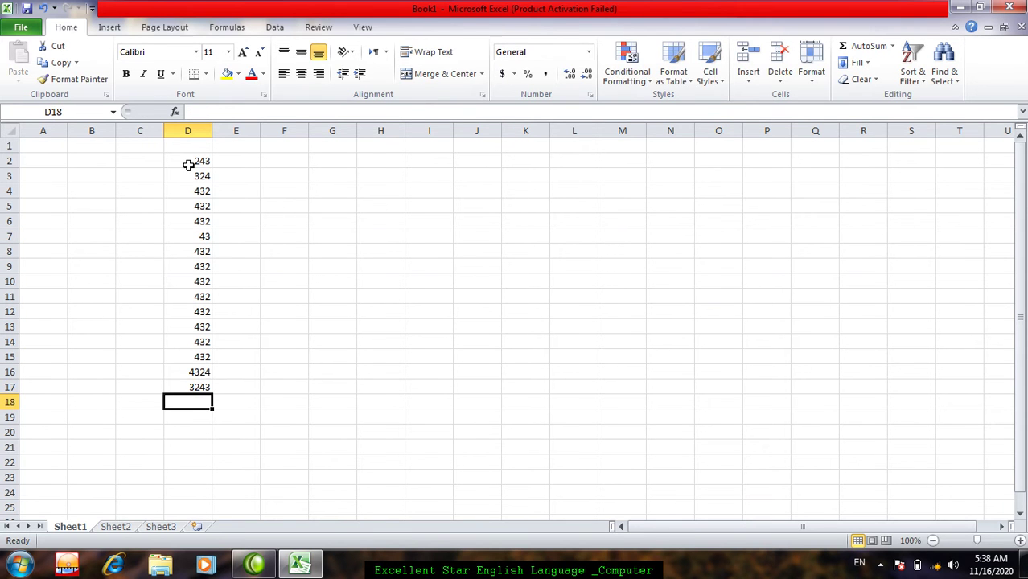
left_click(869, 48)
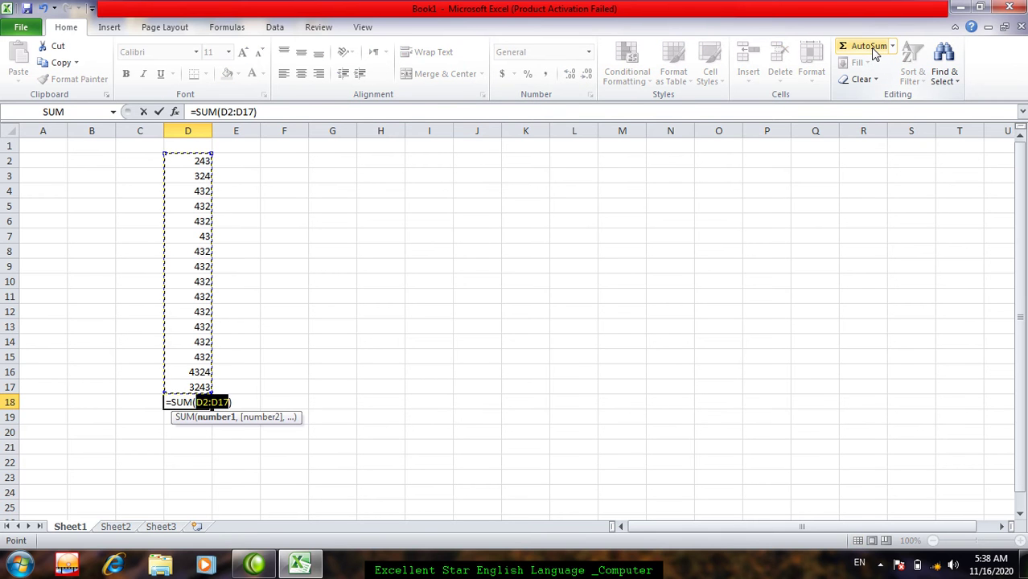
key("Return")
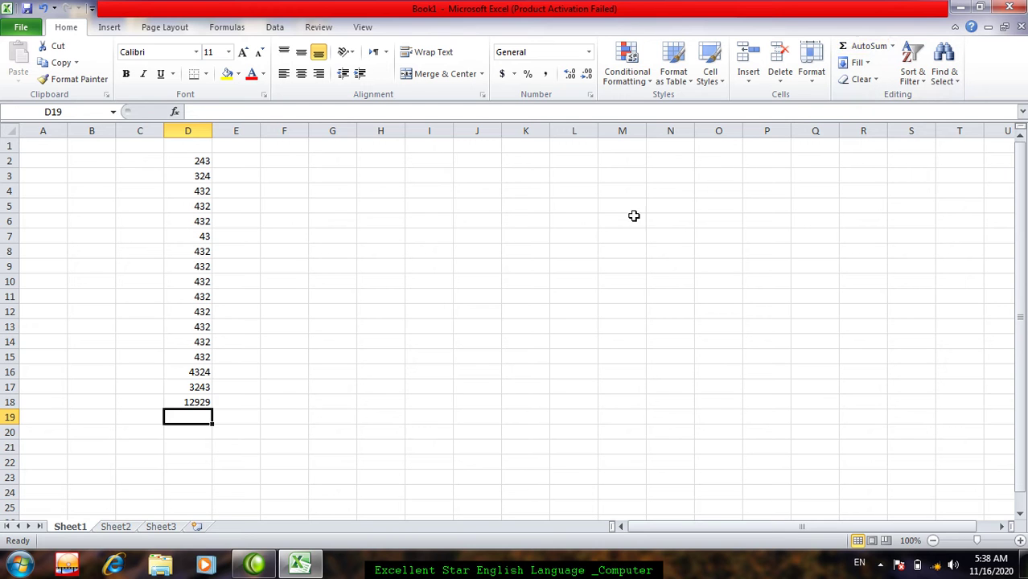
- Give the D18 total a yellow fill and a red, bold, 14-point font
left_click(196, 401)
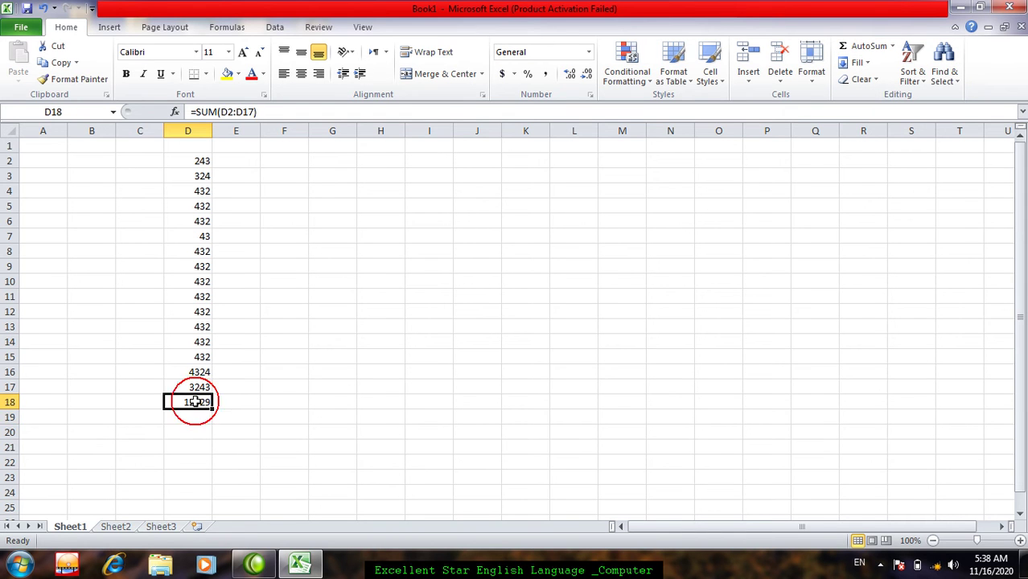
left_click(228, 74)
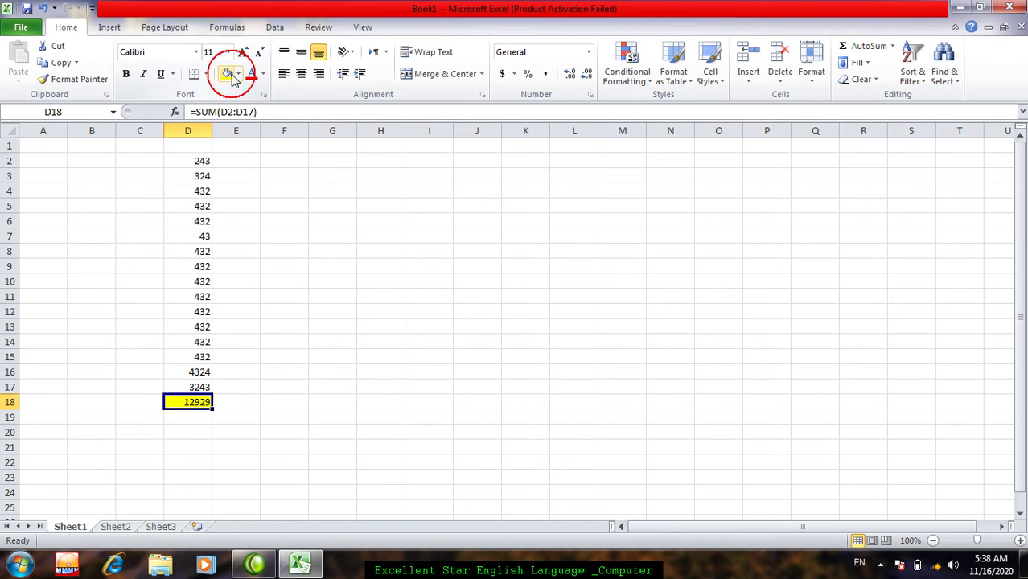
left_click(249, 72)
left_click(243, 52)
left_click(243, 52)
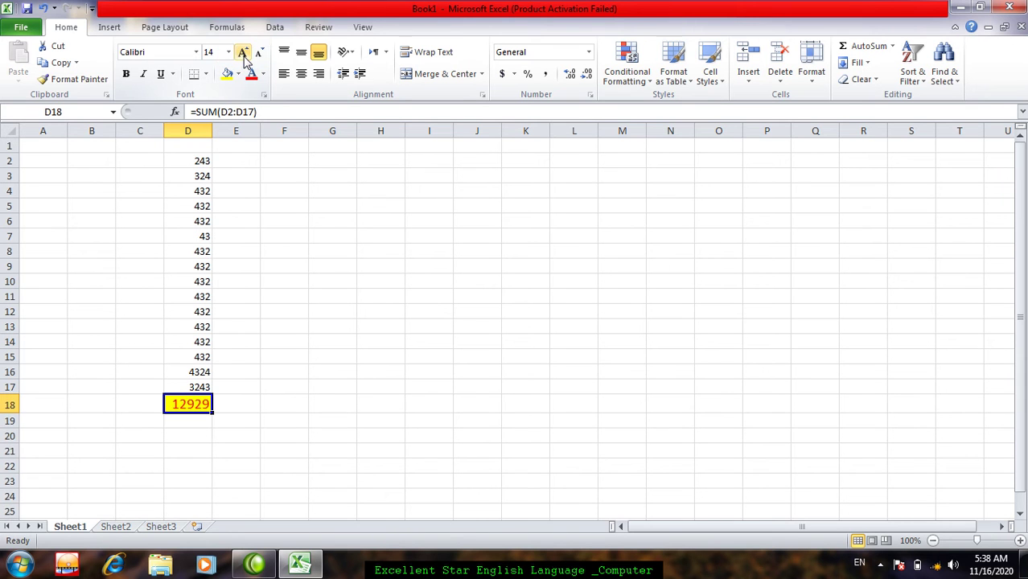
left_click(131, 74)
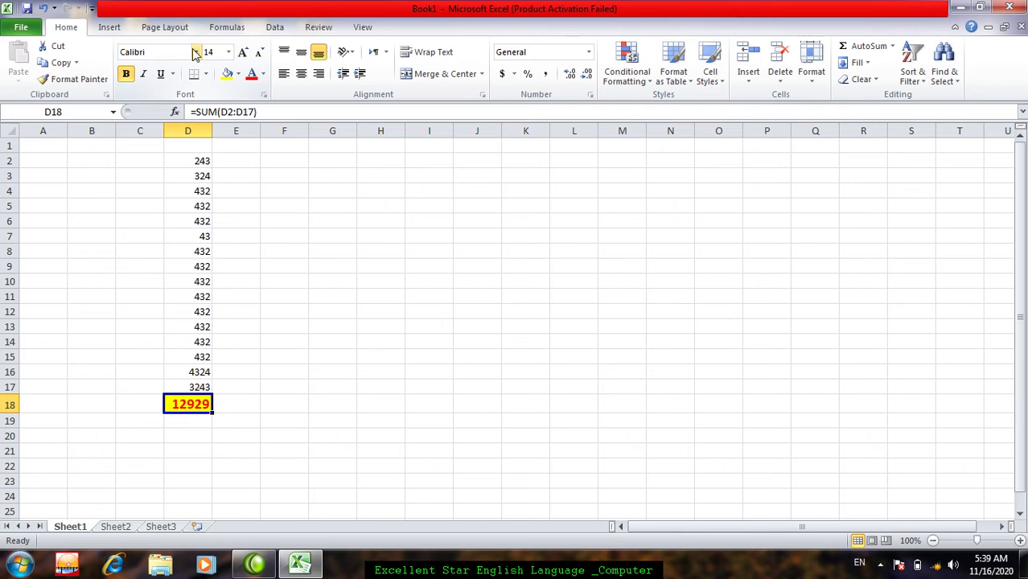
left_click(274, 29)
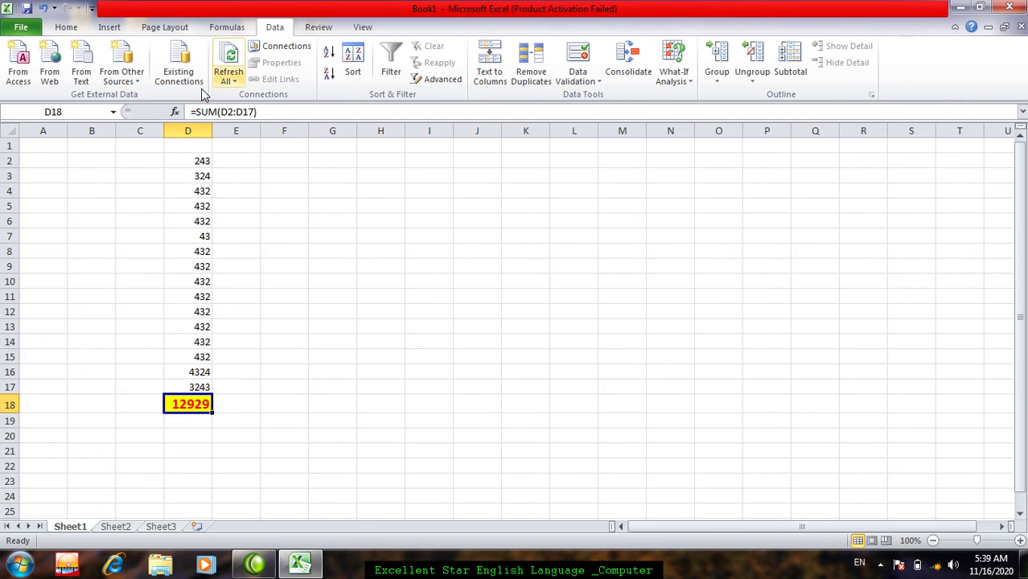
- Add the comment 'Your Total Amount is Rs.' to cell D18
left_click(302, 29)
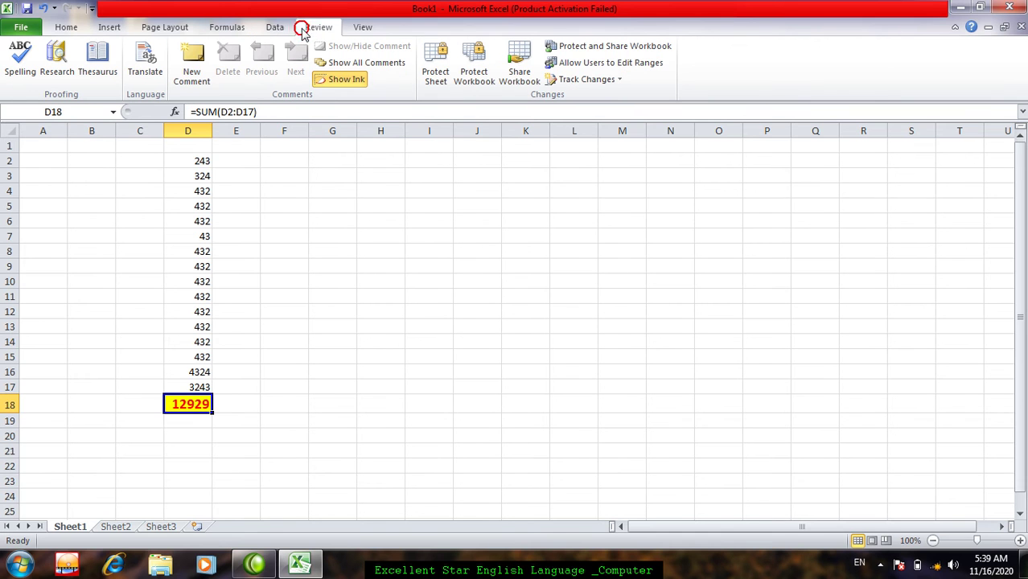
left_click(193, 63)
type("Your Total Amount is Rs.")
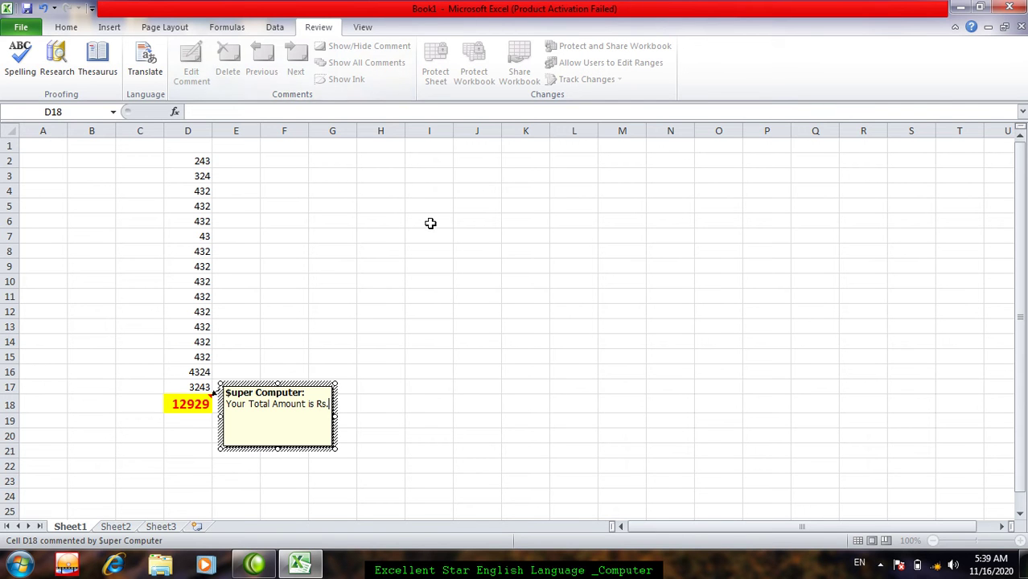
left_click(452, 264)
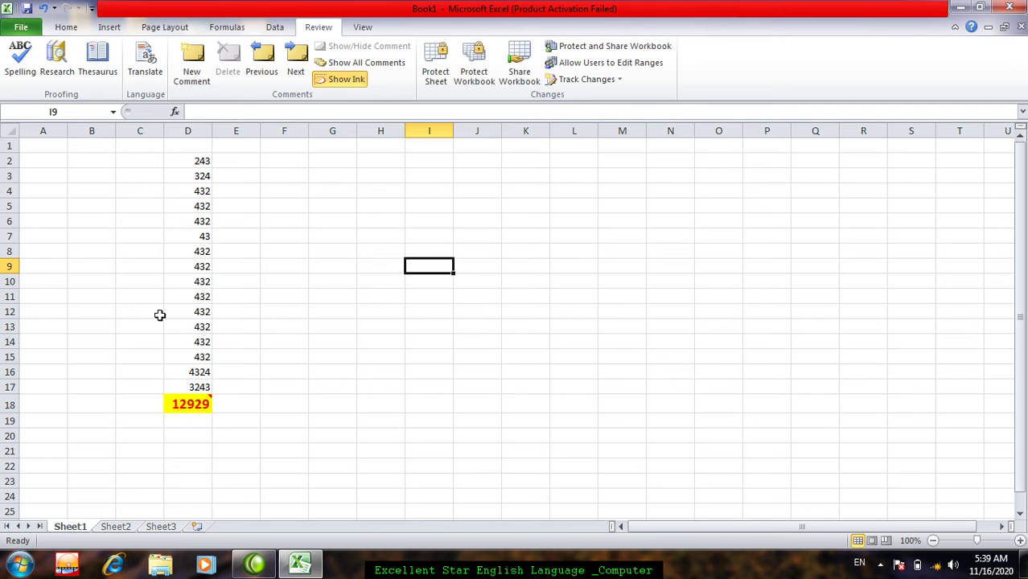
left_click(197, 405)
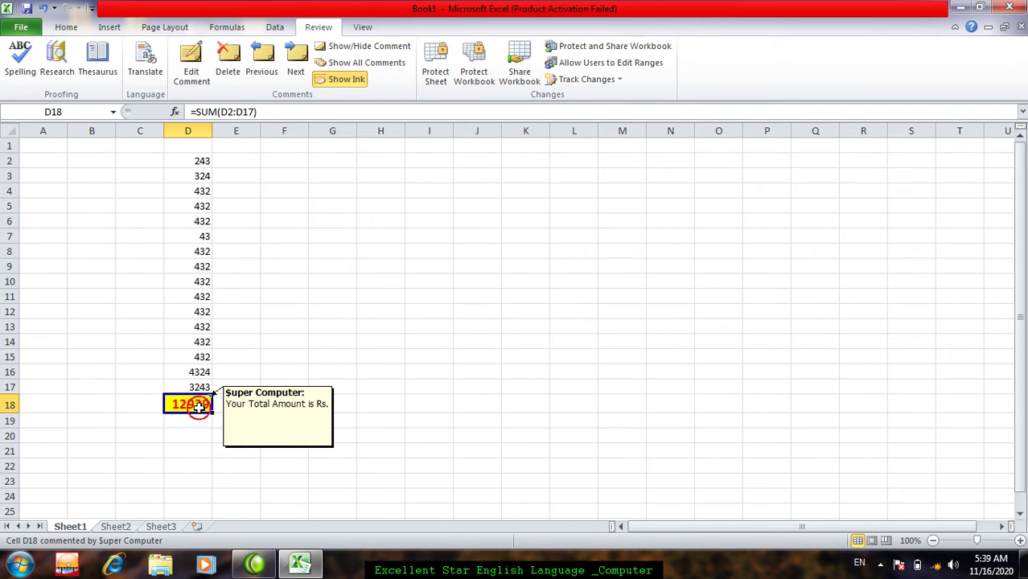
- Put a thick box border around the D18 total
left_click(71, 30)
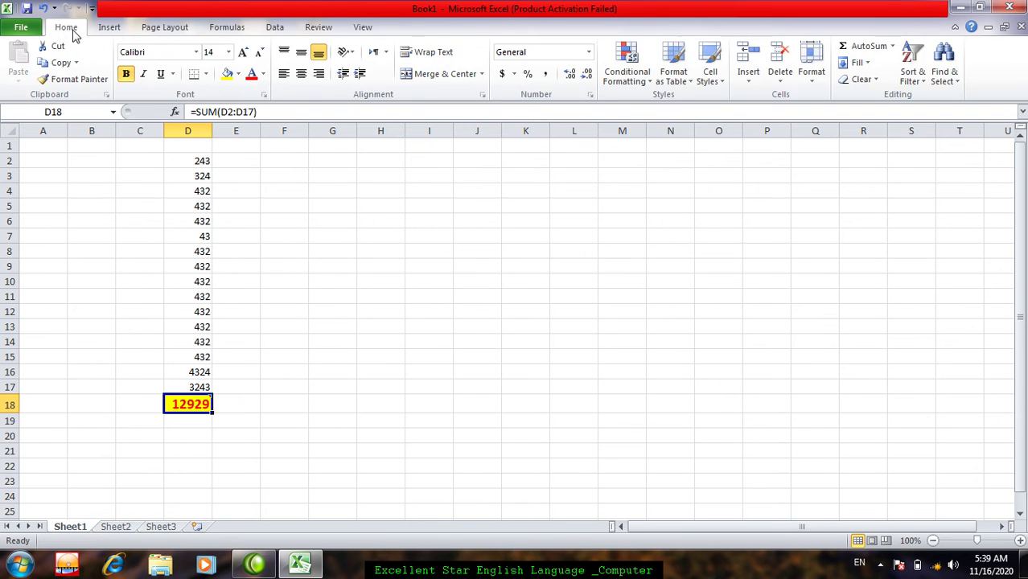
left_click(205, 76)
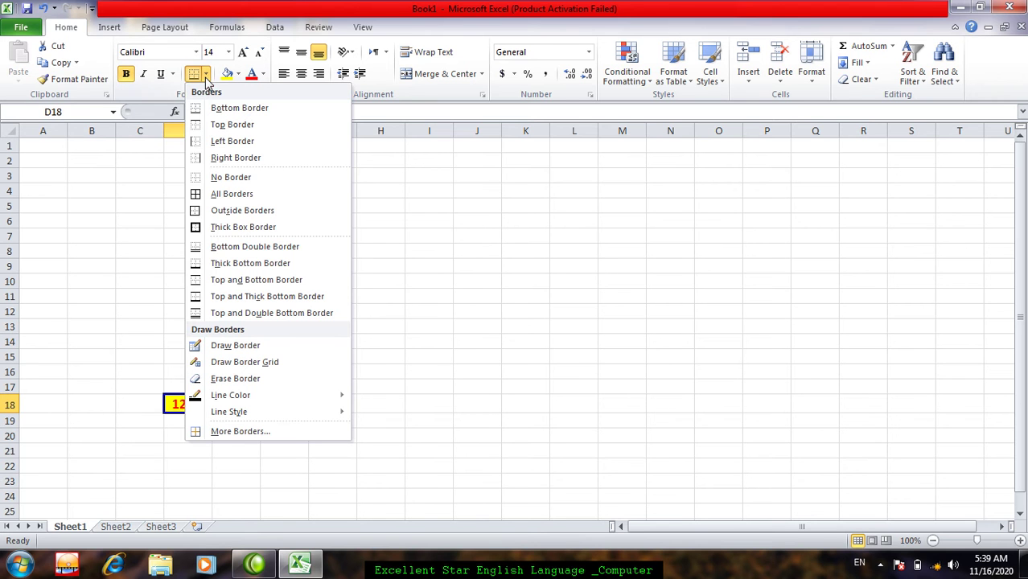
left_click(230, 228)
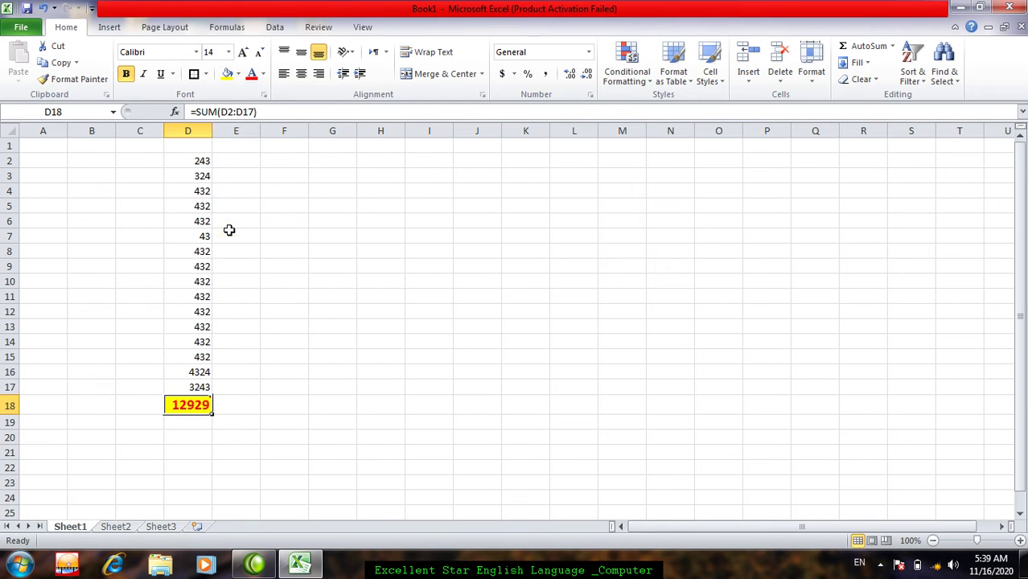
left_click(383, 432)
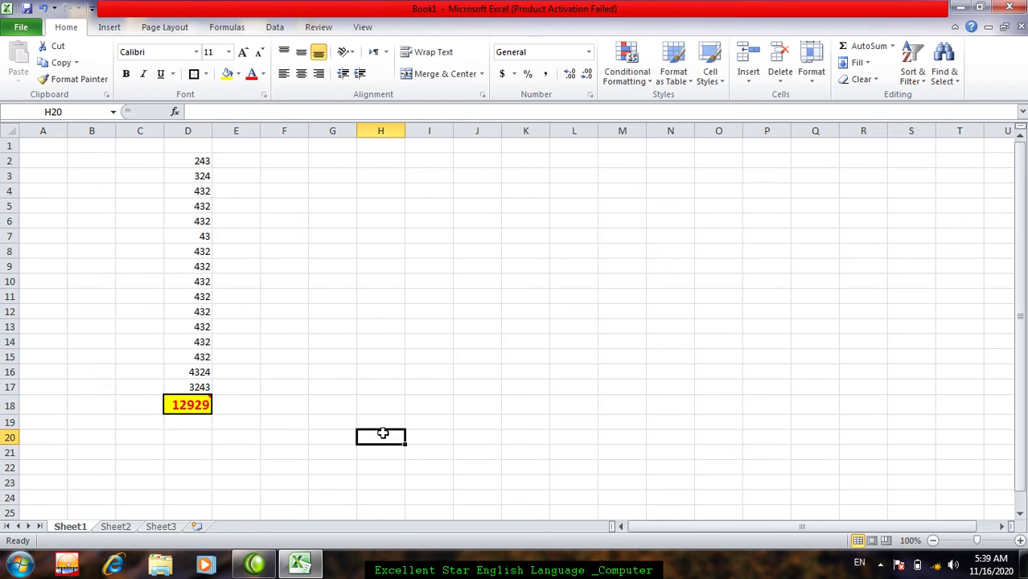
- Copy the D18 total and select G18 as the destination
left_click(209, 406)
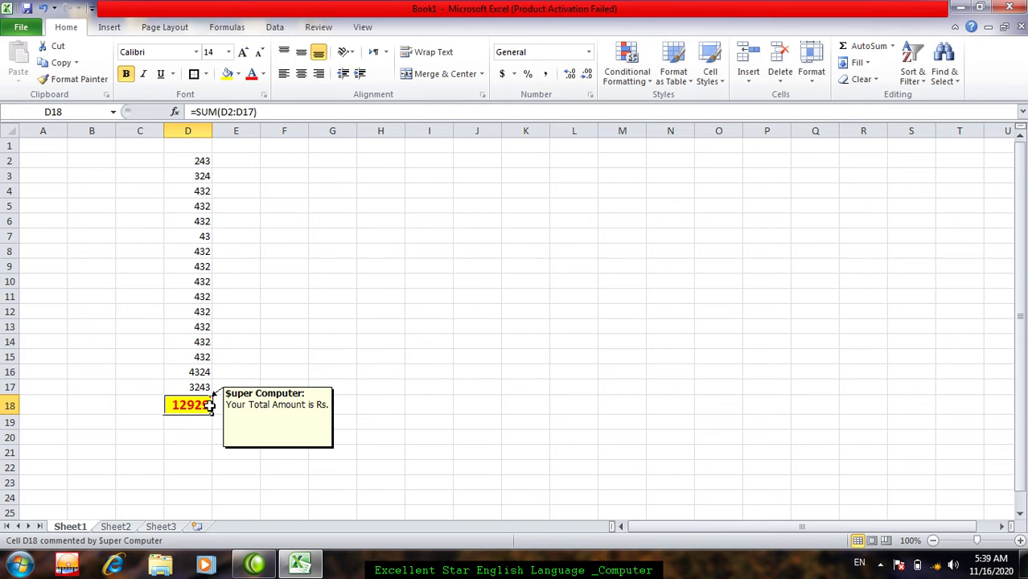
key("ctrl+c")
left_click(311, 403)
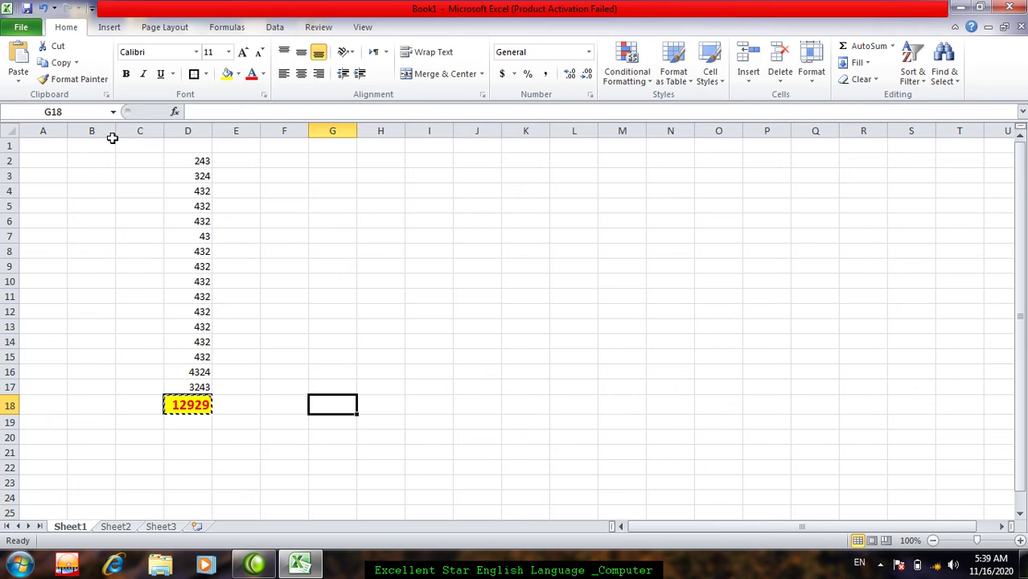
- Paste Special All into G18, then enter fourteen numbers in G2:G15 for a 24001 total
left_click(18, 76)
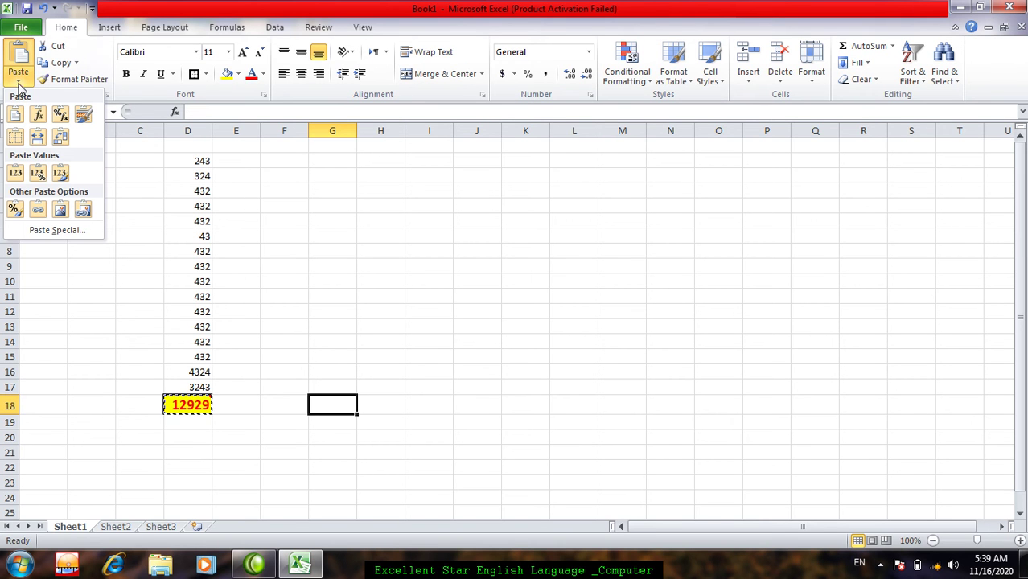
left_click(70, 234)
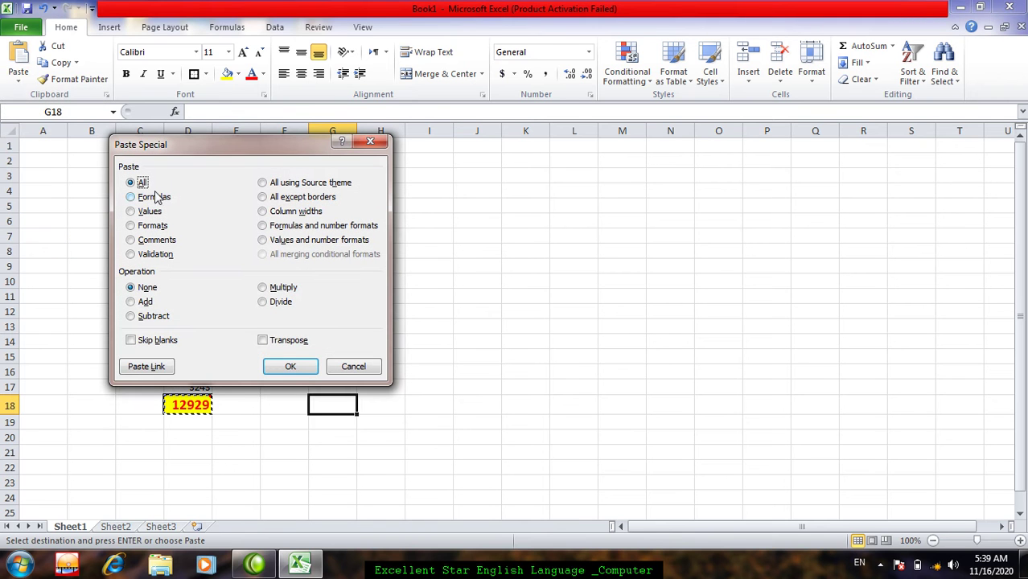
left_click(294, 367)
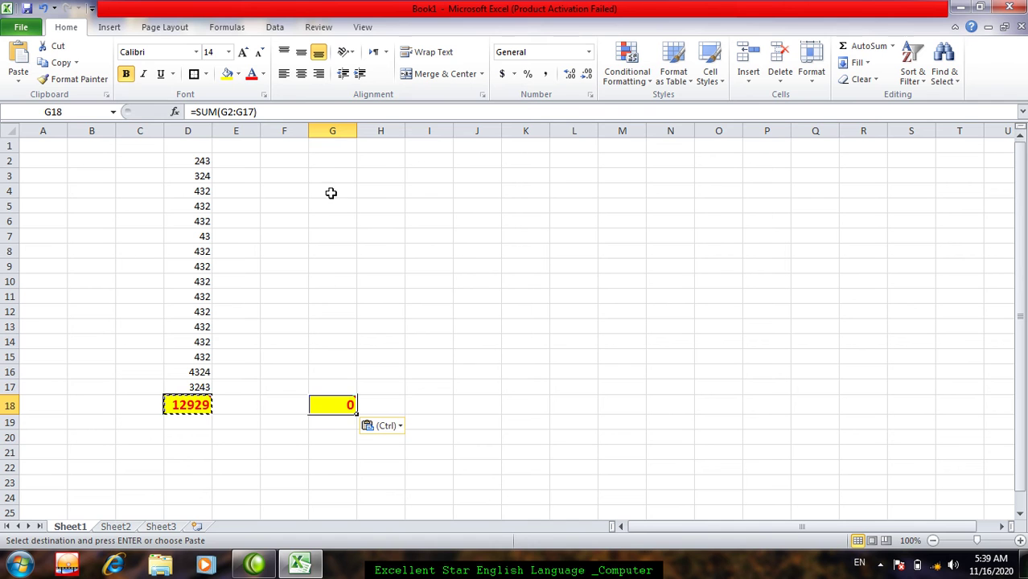
left_click(333, 162)
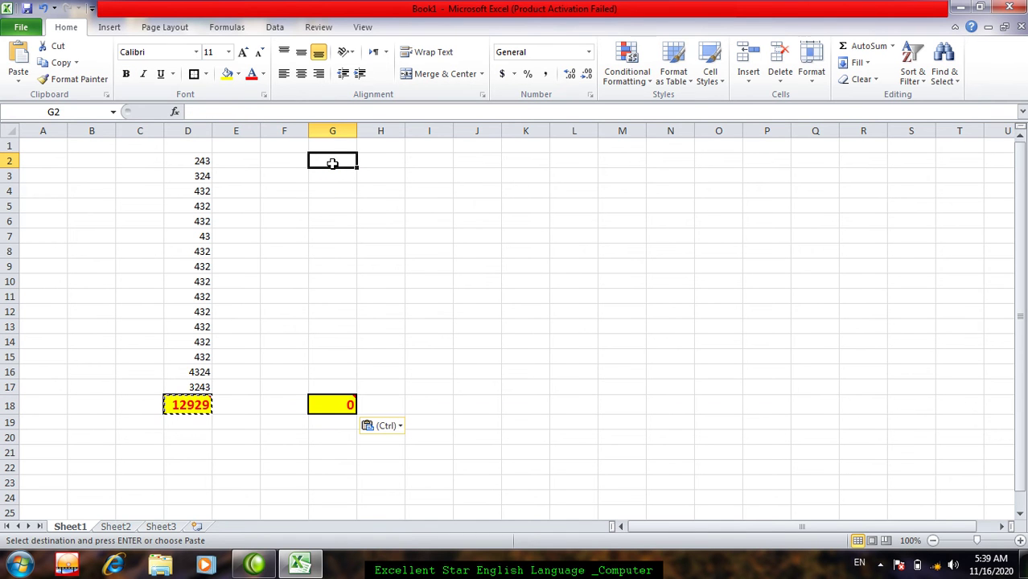
type("345 43 5435 4 5435 43 543 5435 435 435 435 435 435 4543")
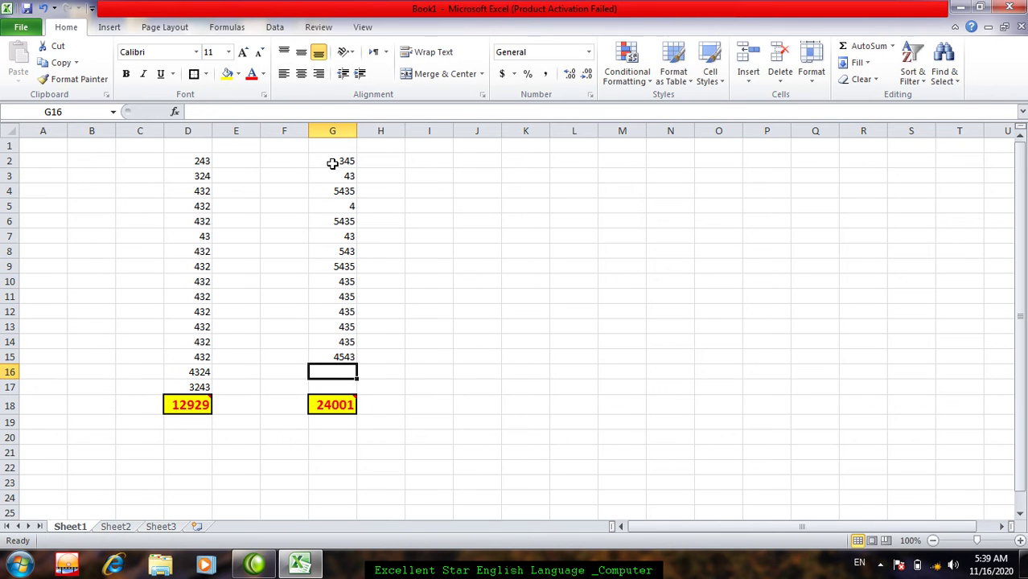
- Paste Special only the SUM formula from D18 into H18
left_click(201, 399)
key("ctrl+c")
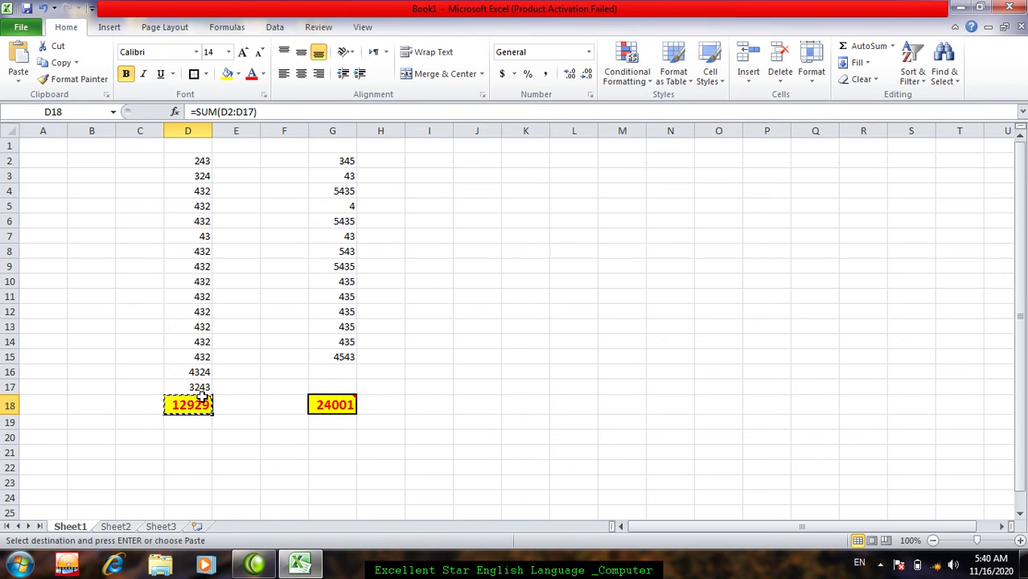
left_click(393, 406)
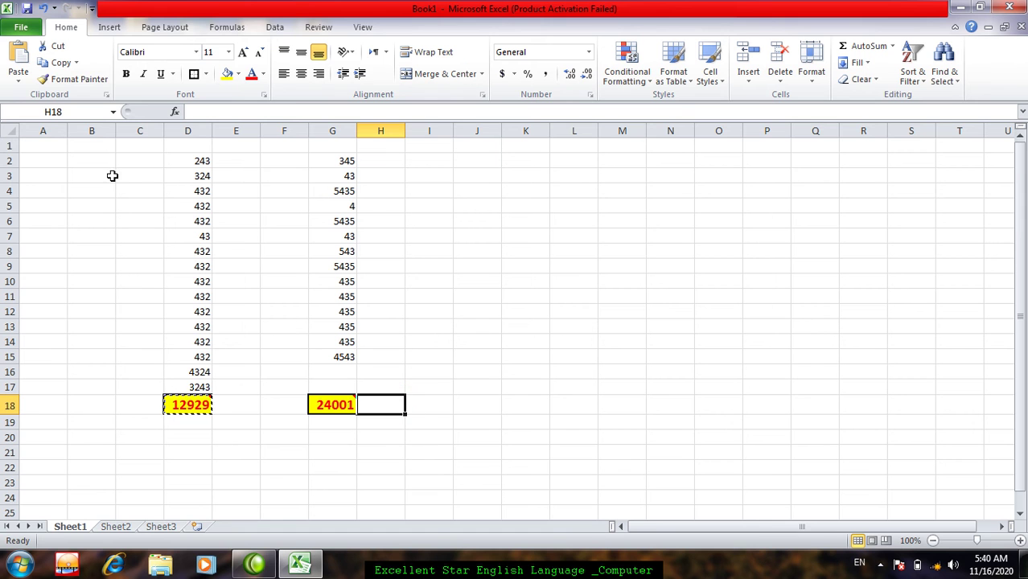
left_click(17, 74)
left_click(71, 233)
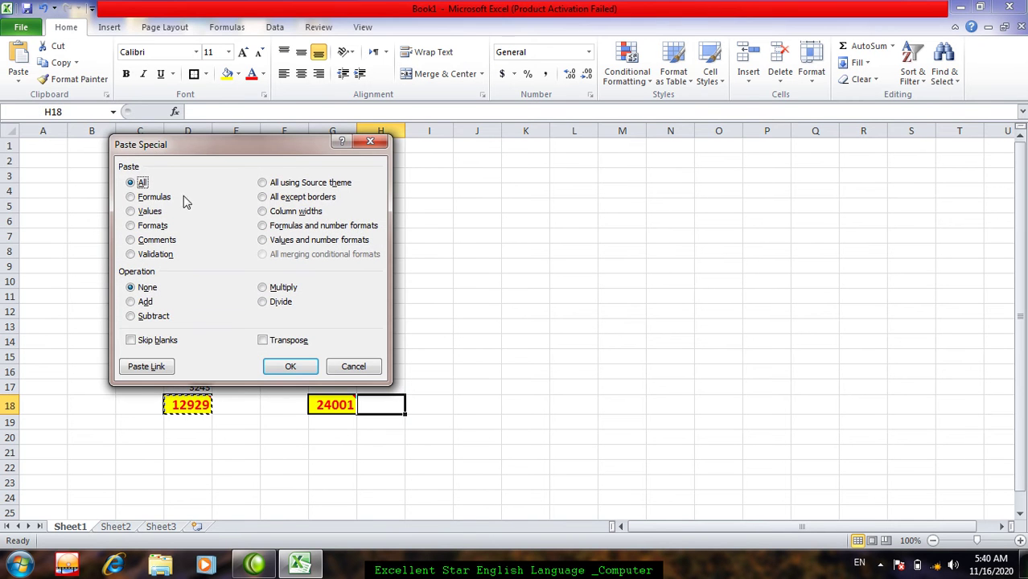
left_click(167, 198)
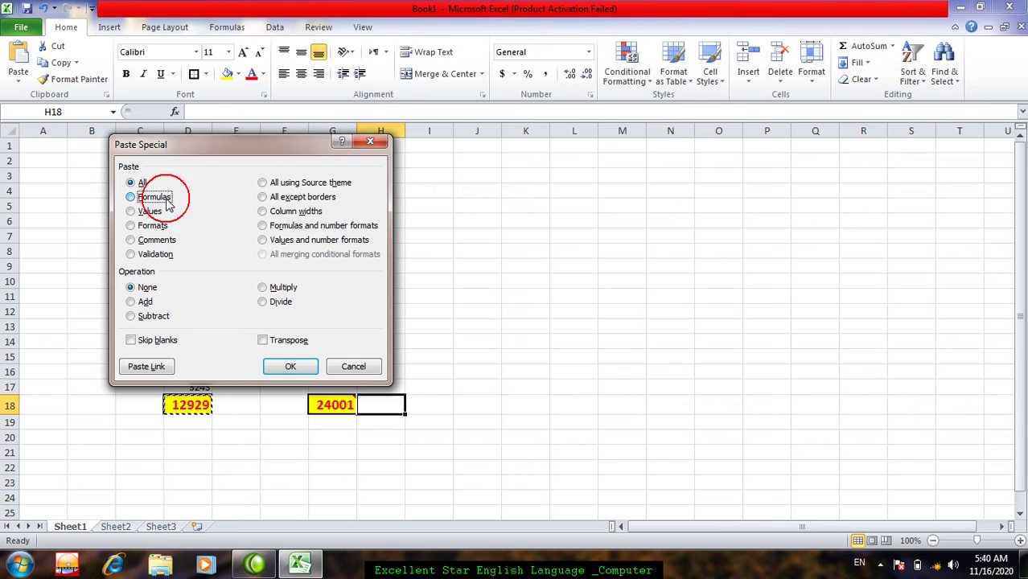
left_click(290, 366)
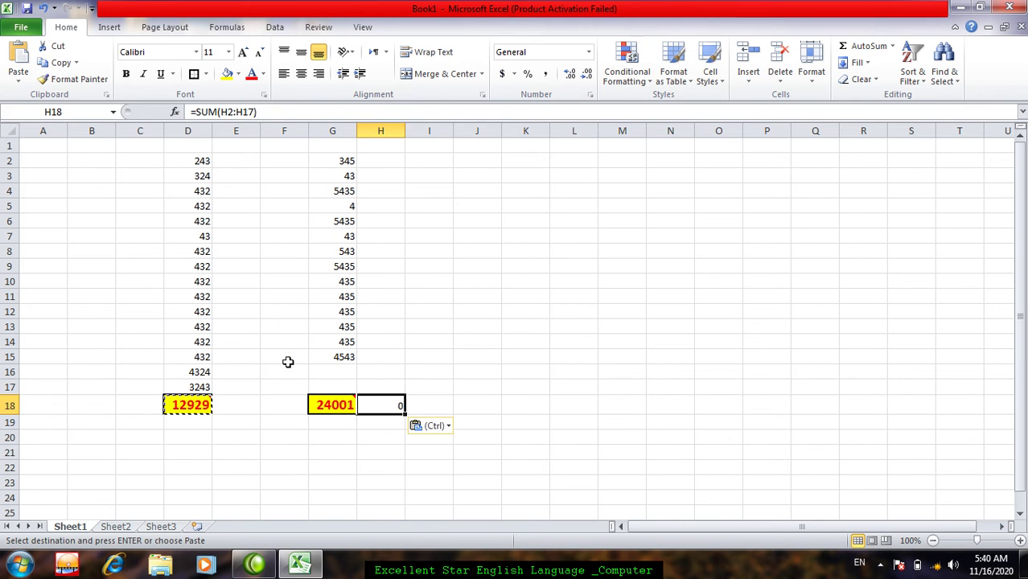
- Enter fourteen numbers in H2:H15 so H18 totals 1774
left_click(382, 160)
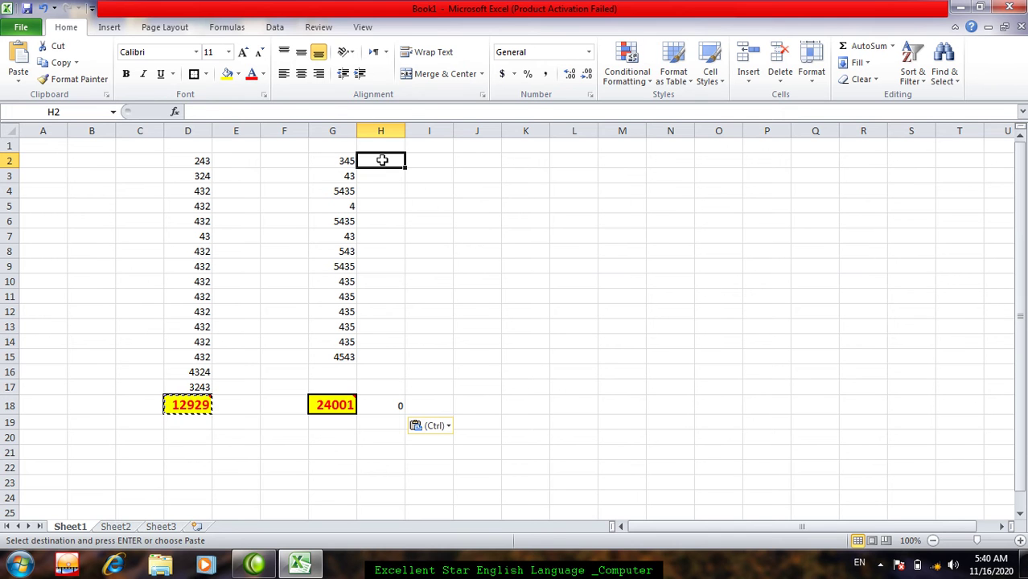
type("432 43 43 4 324 32 423 4 34 32 43 4 324 32")
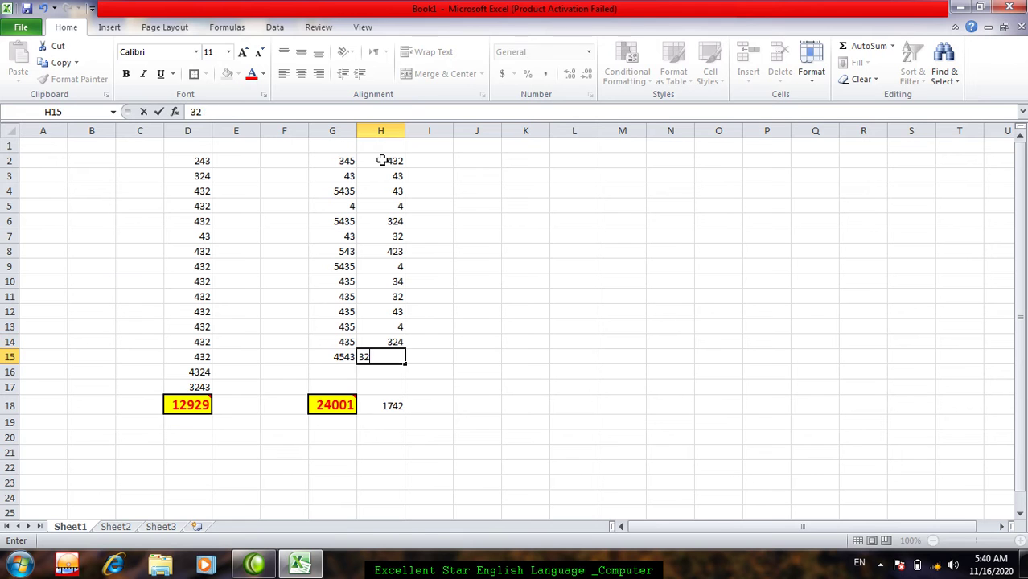
key("Return")
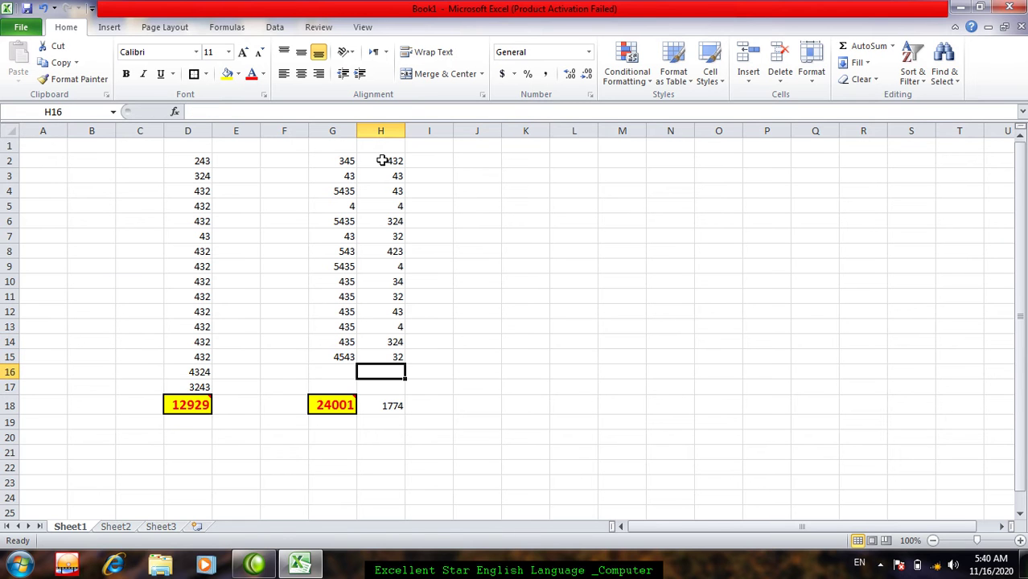
- Copy the D18 total again and select I18 for pasting
left_click(195, 415)
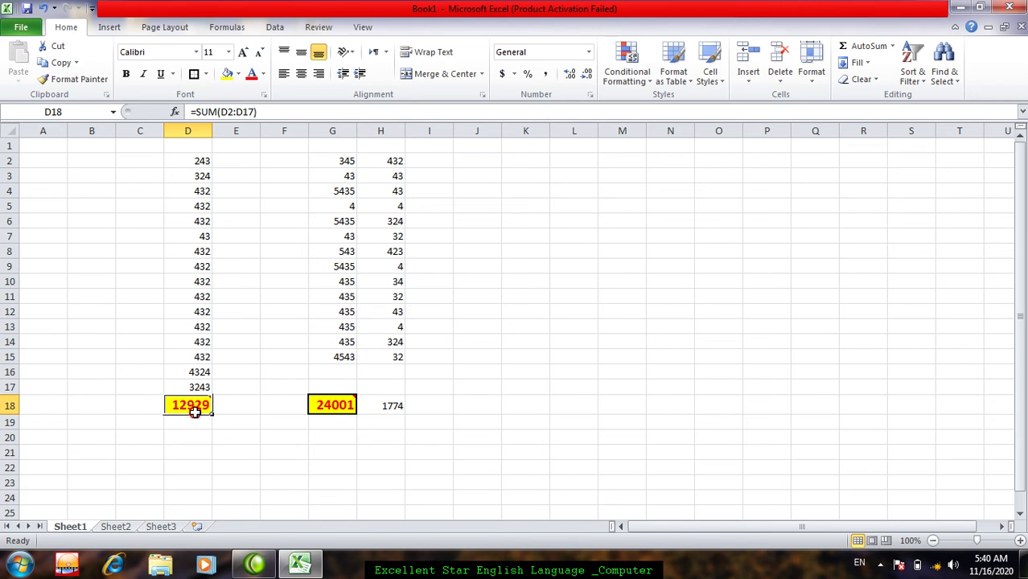
key("ctrl+c")
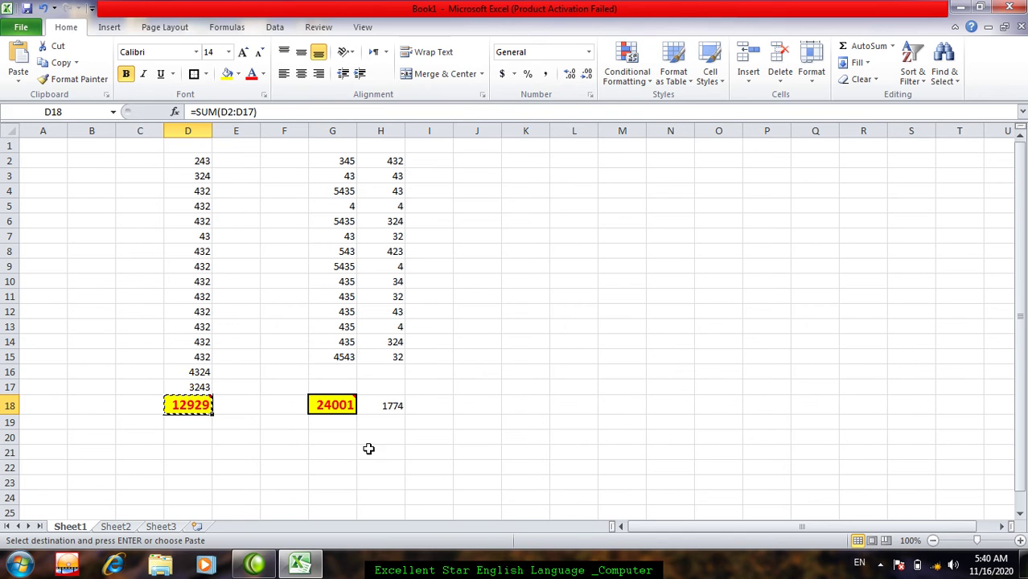
left_click(420, 406)
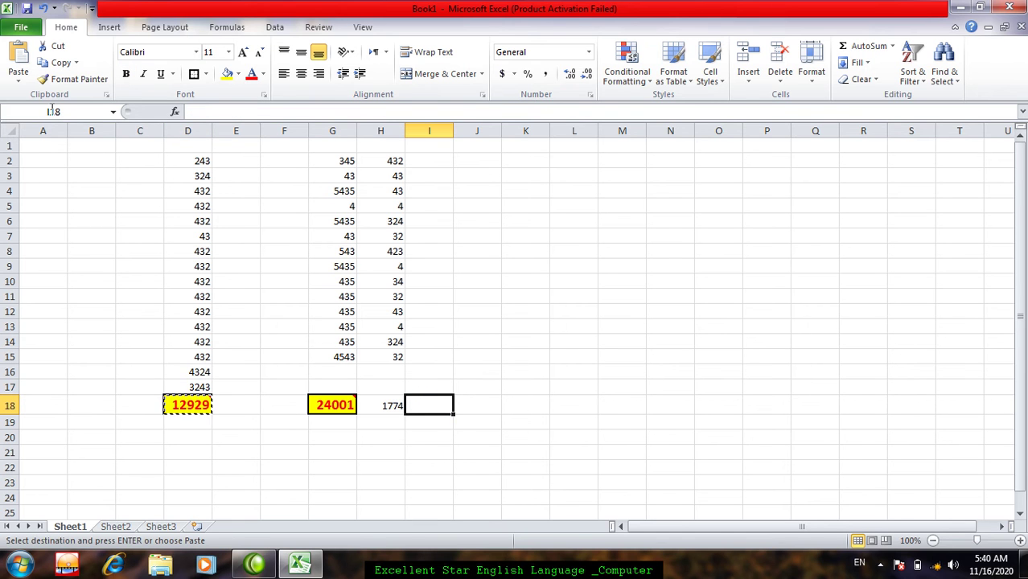
left_click(18, 78)
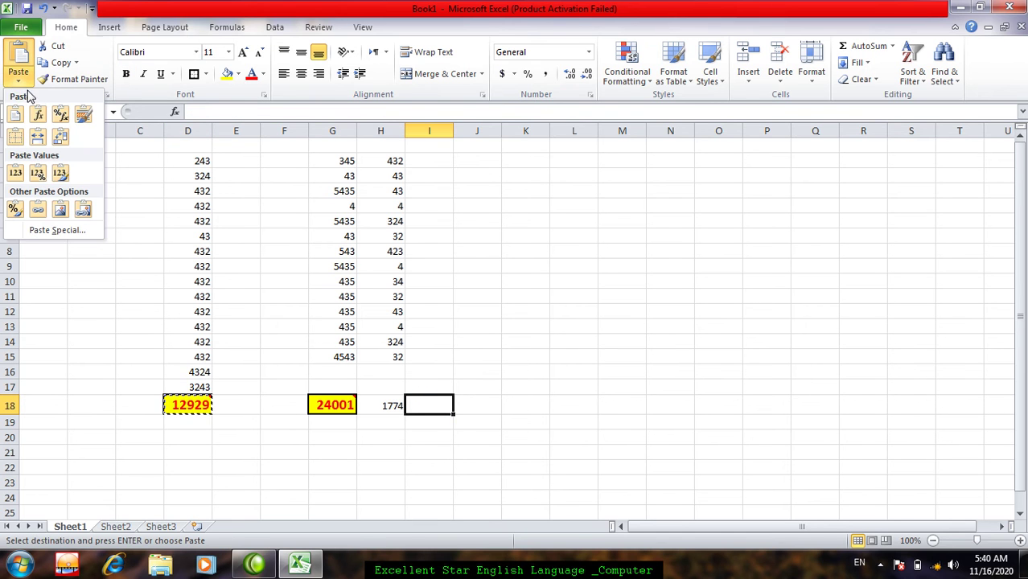
- Paste Special Values into I18, then enter 234, 324, 324, 23, 43, 4 in I3:I8
left_click(69, 230)
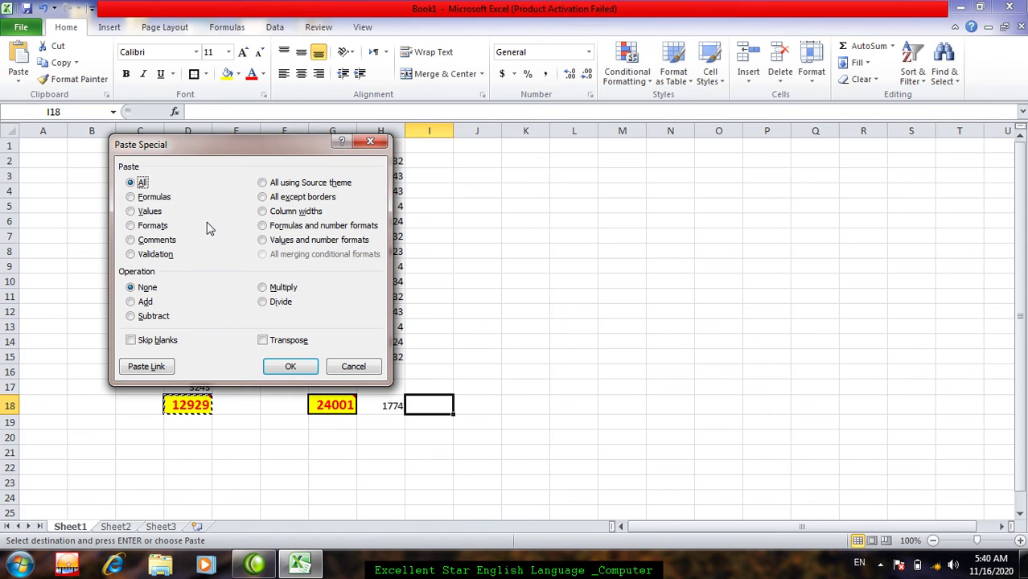
left_click(158, 214)
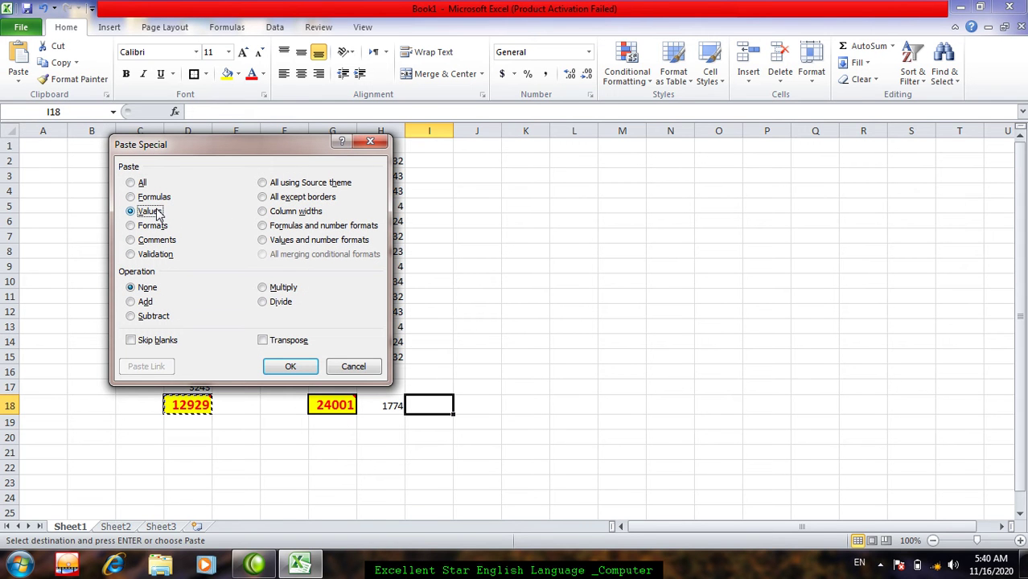
left_click(309, 369)
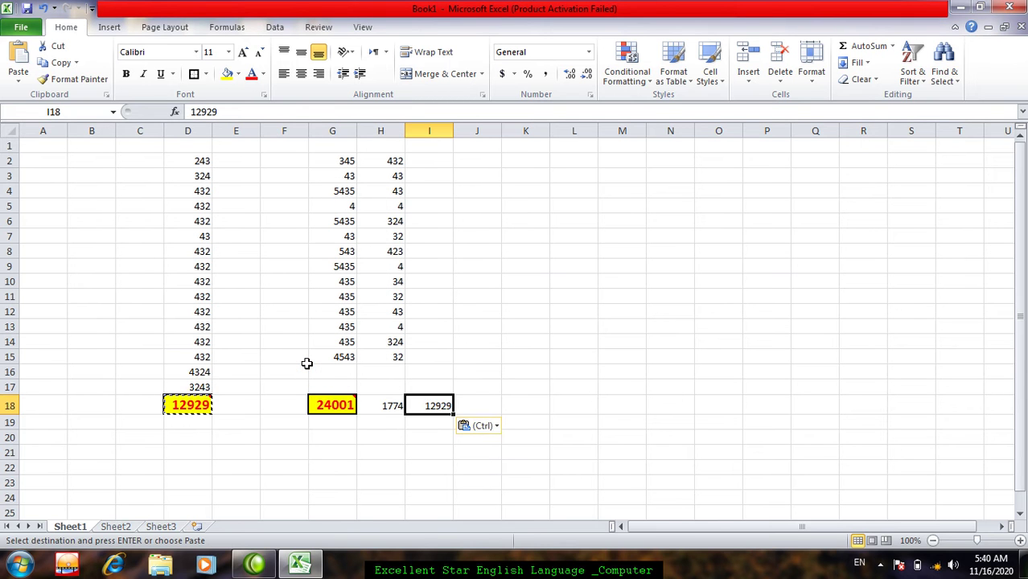
left_click(422, 172)
type("234 324 324 23 43 4")
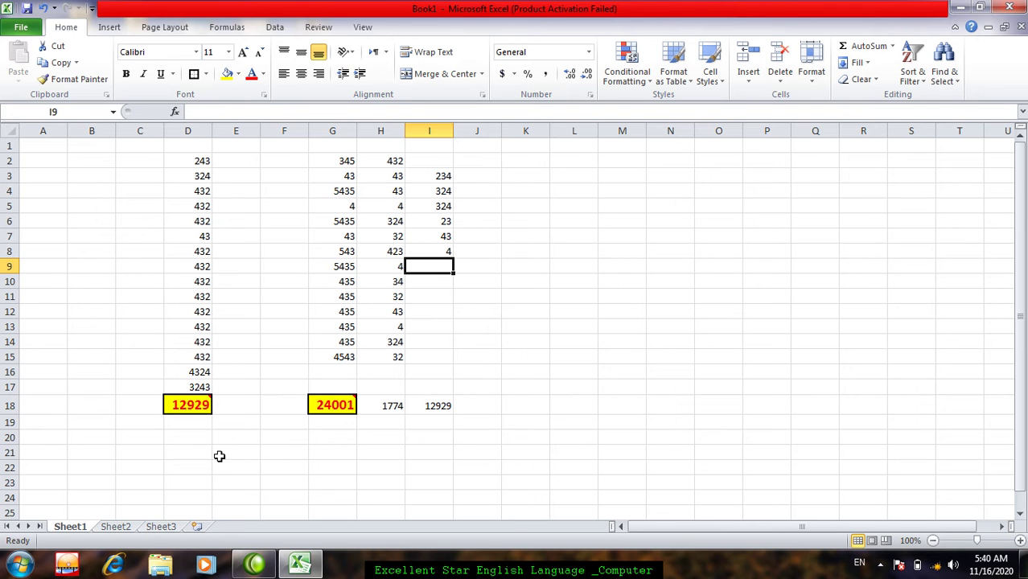
- Paste Special only the Formats of D18 into J18
left_click(202, 403)
key("ctrl+c")
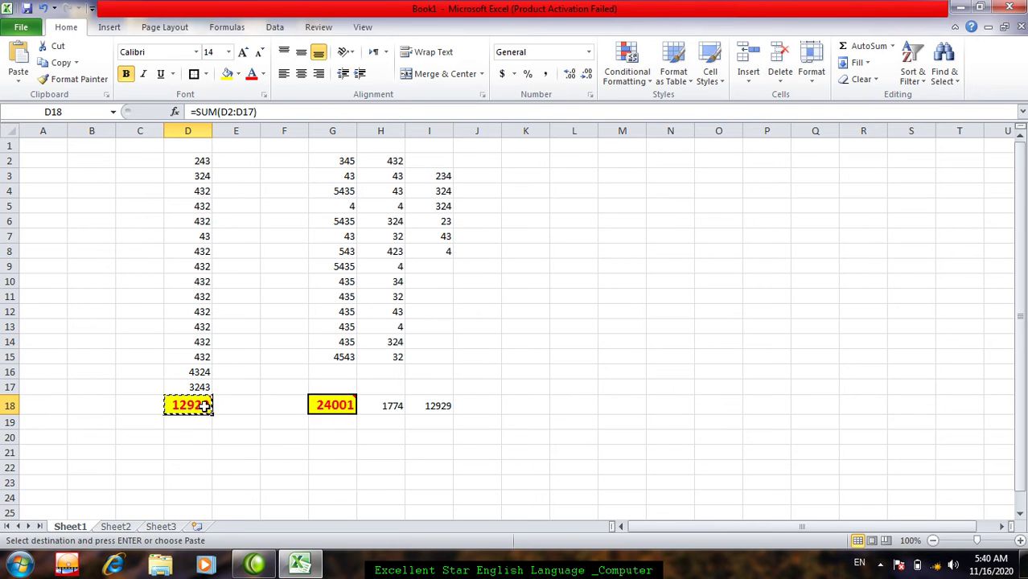
left_click(493, 408)
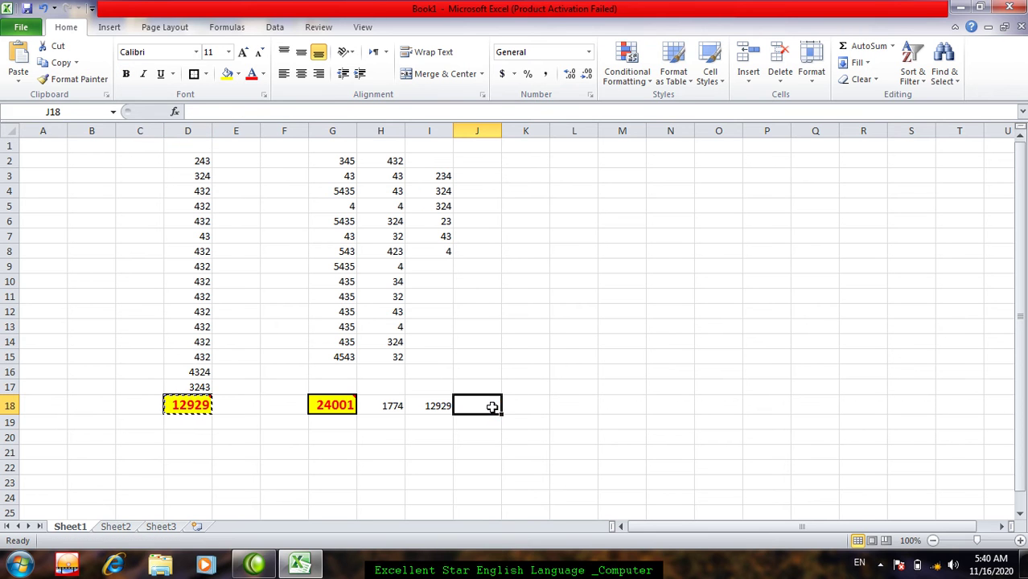
left_click(14, 84)
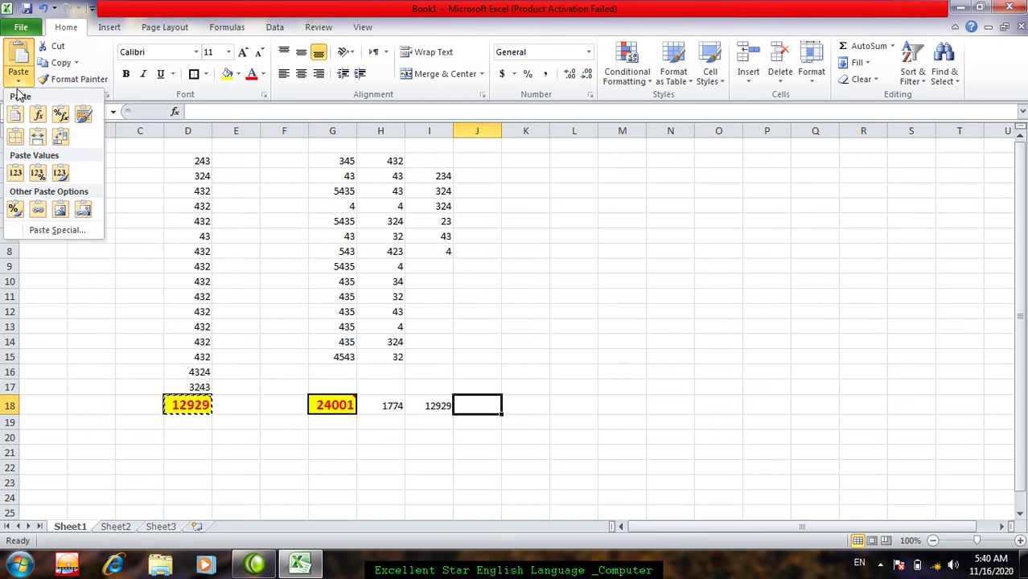
left_click(61, 233)
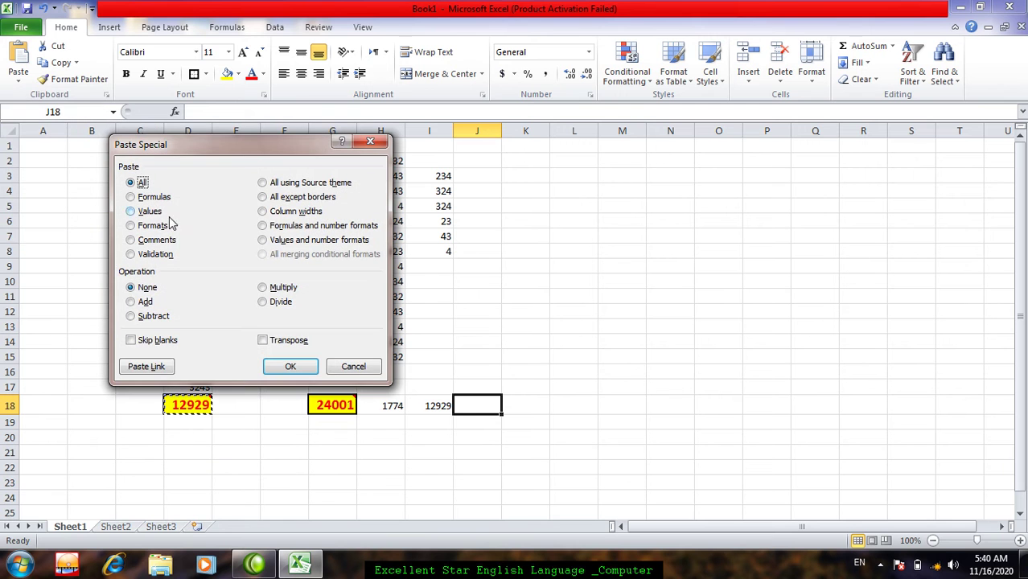
left_click(155, 226)
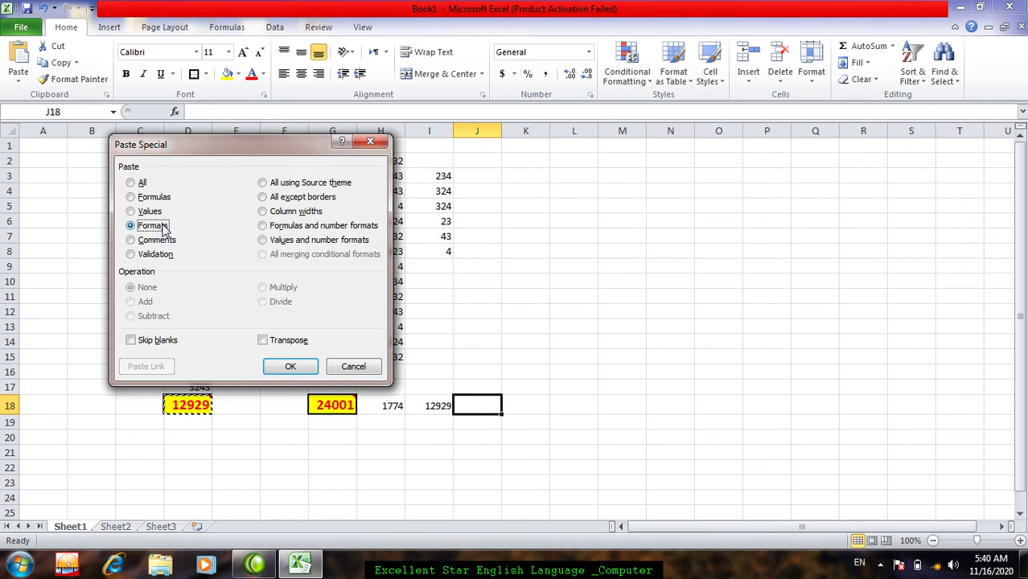
left_click(290, 367)
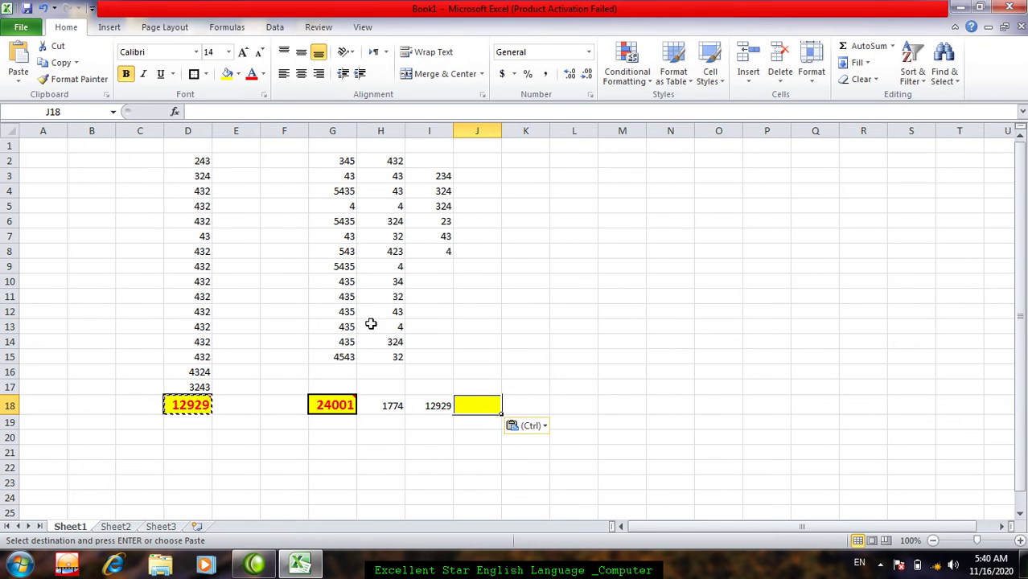
left_click(493, 282)
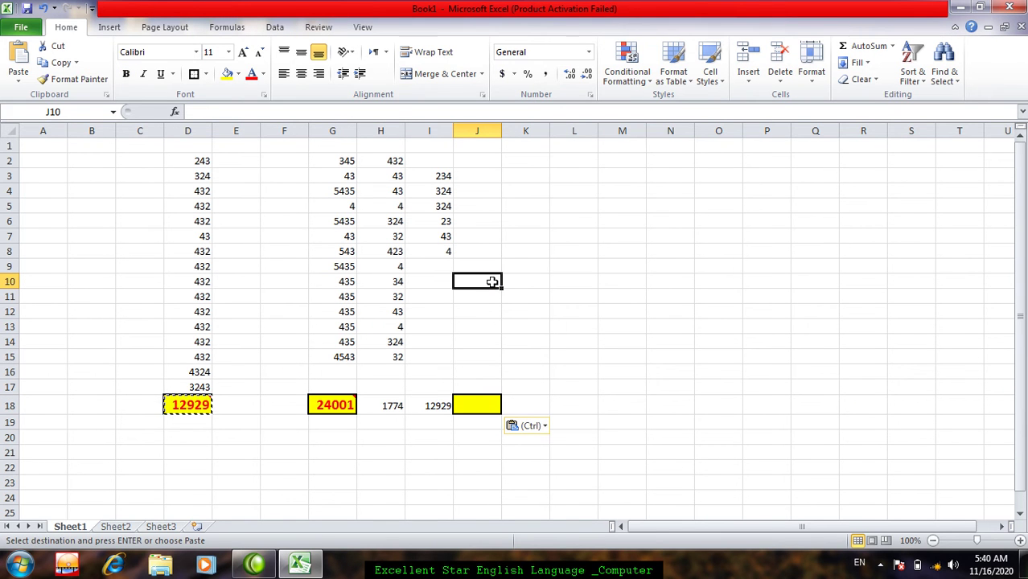
left_click(484, 405)
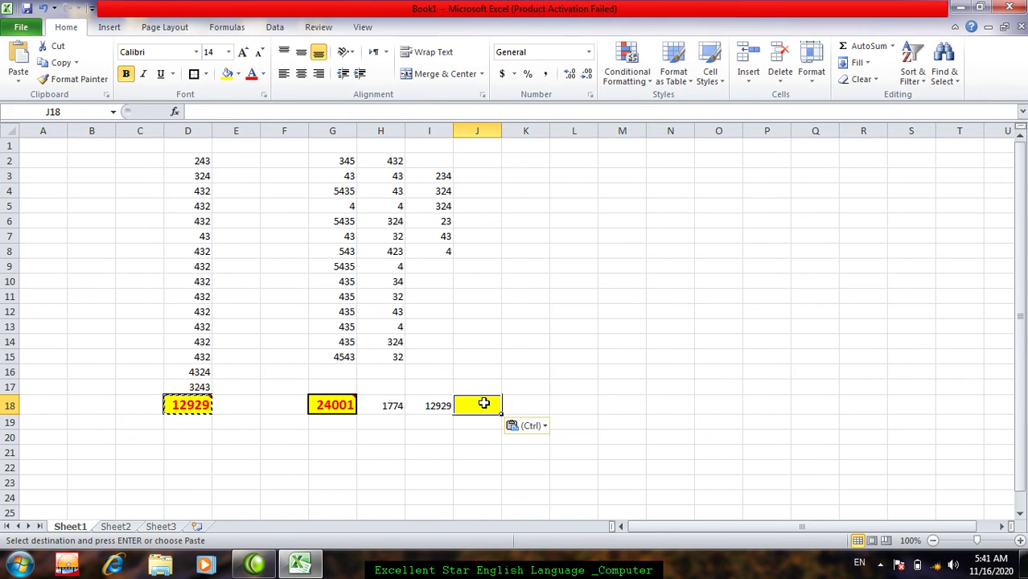
- Type 'sdfd' into J18 to show the copied styling, then copy D18 again
type("sdfd")
left_click(573, 368)
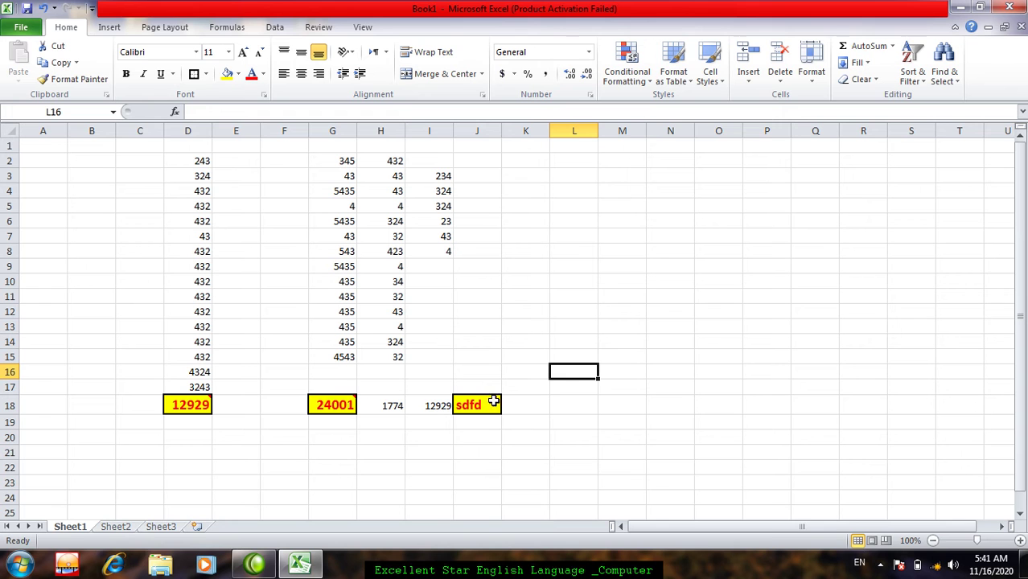
left_click(184, 405)
key("ctrl+c")
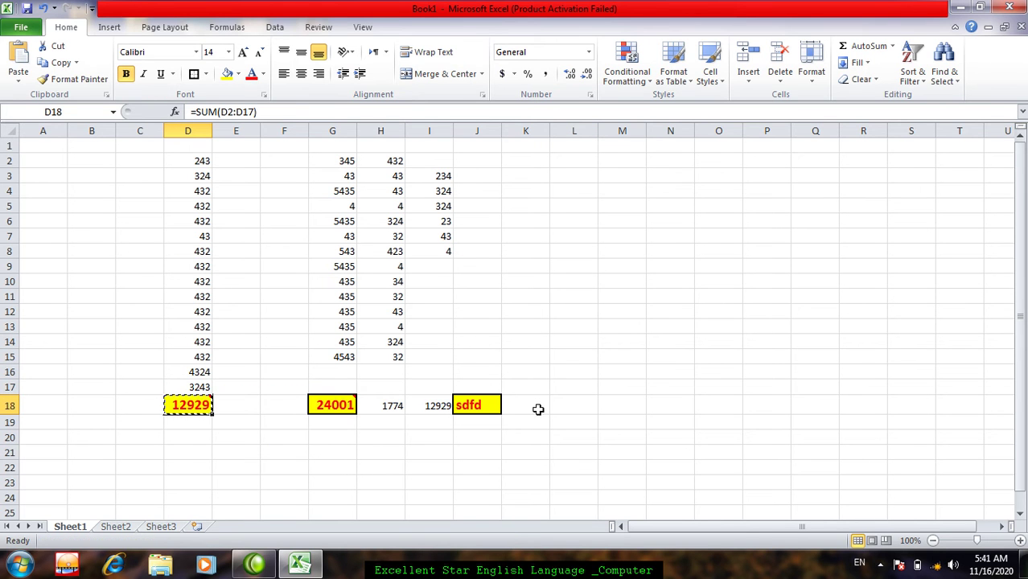
- Paste Special only the Comments into K18 and check its note
left_click(531, 407)
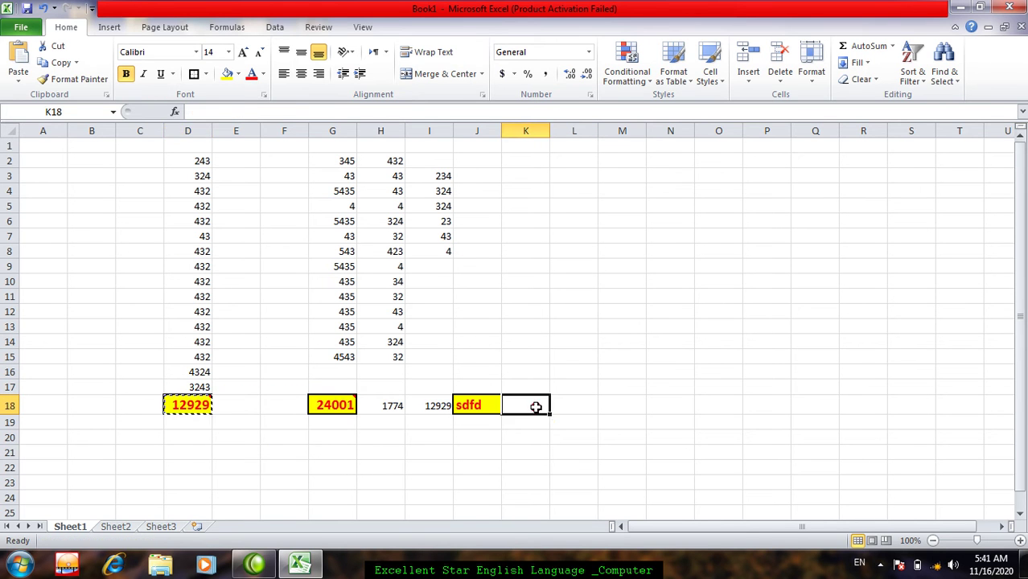
left_click(18, 77)
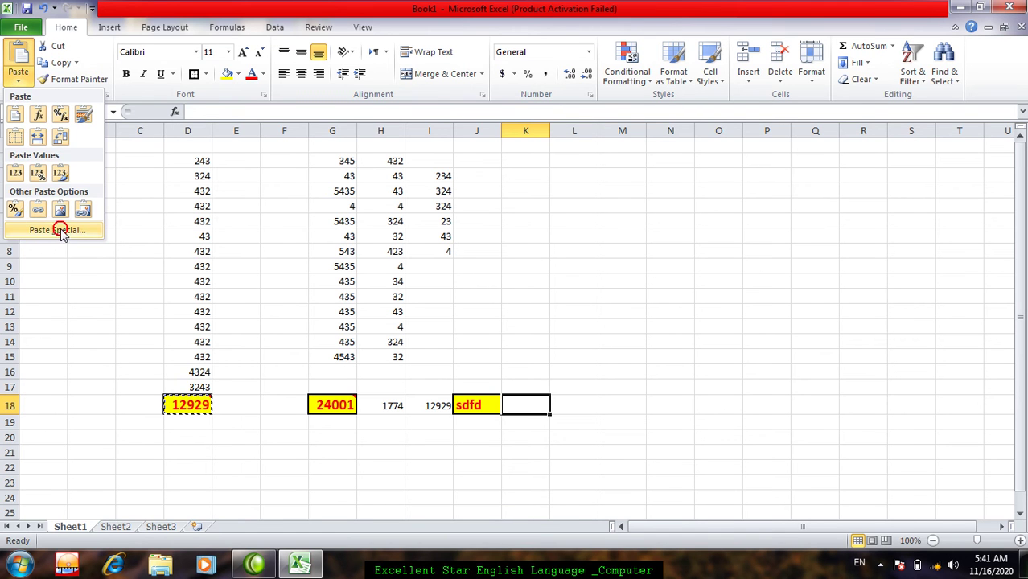
left_click(61, 230)
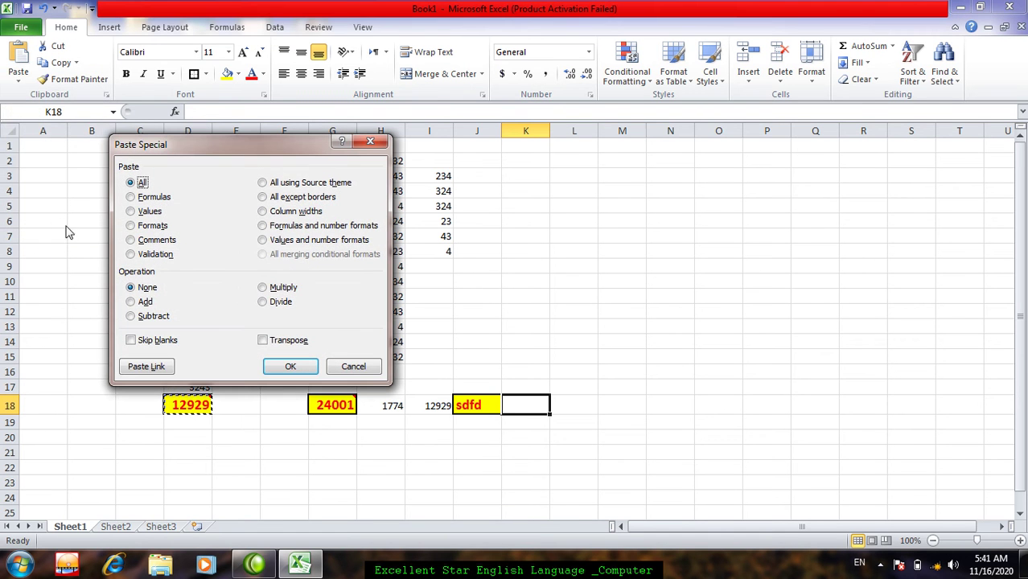
left_click(157, 241)
left_click(291, 367)
left_click(527, 466)
mouse_move(537, 406)
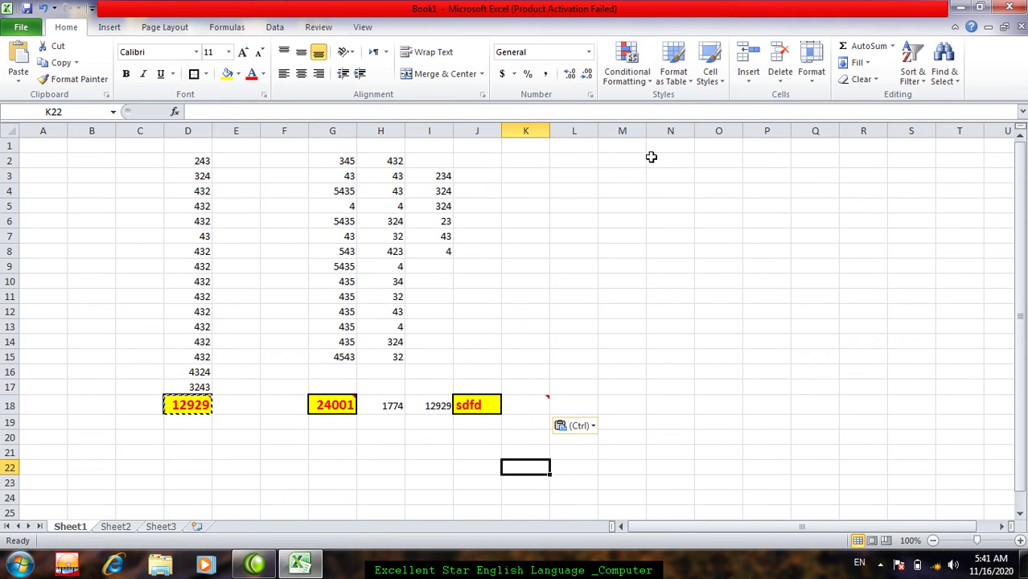
- Select L3:L17 and open Data Validation
left_click_drag(567, 175, 581, 389)
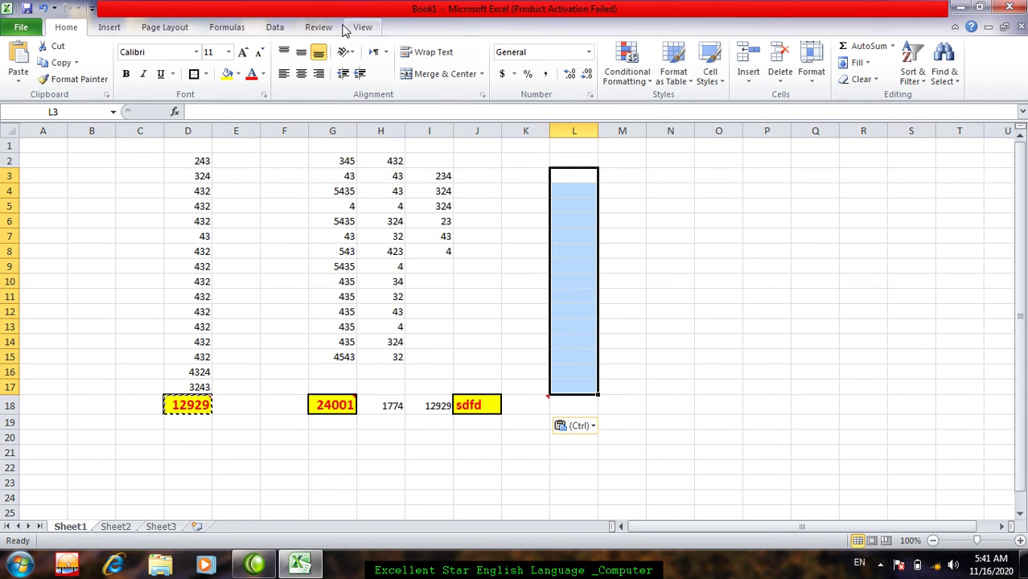
left_click(280, 27)
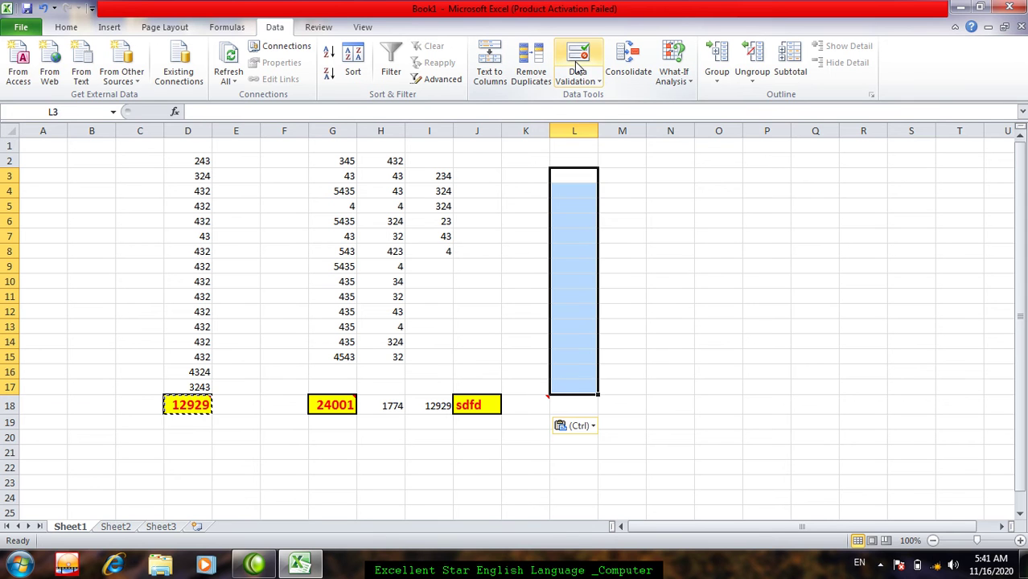
left_click(591, 81)
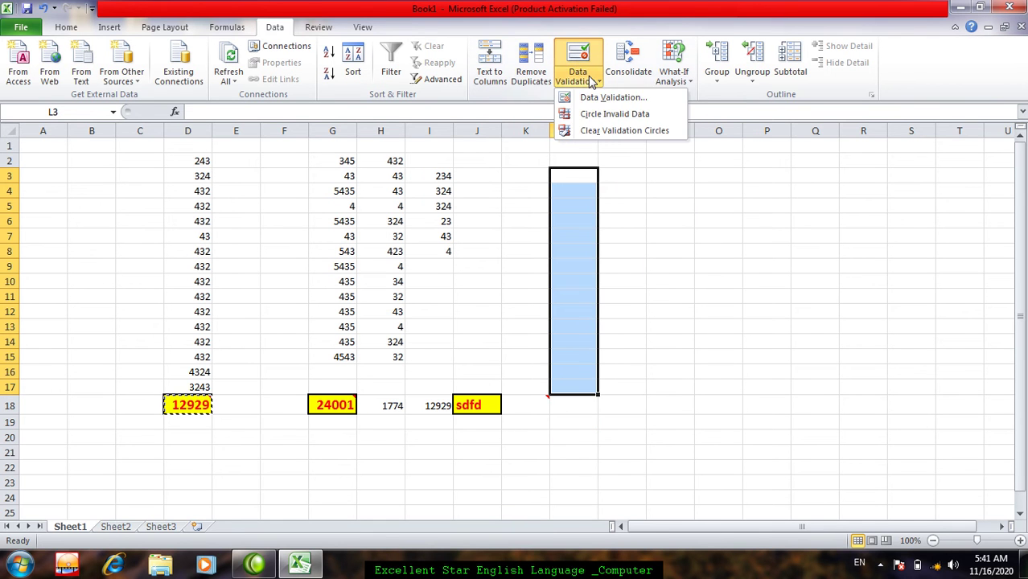
left_click(595, 97)
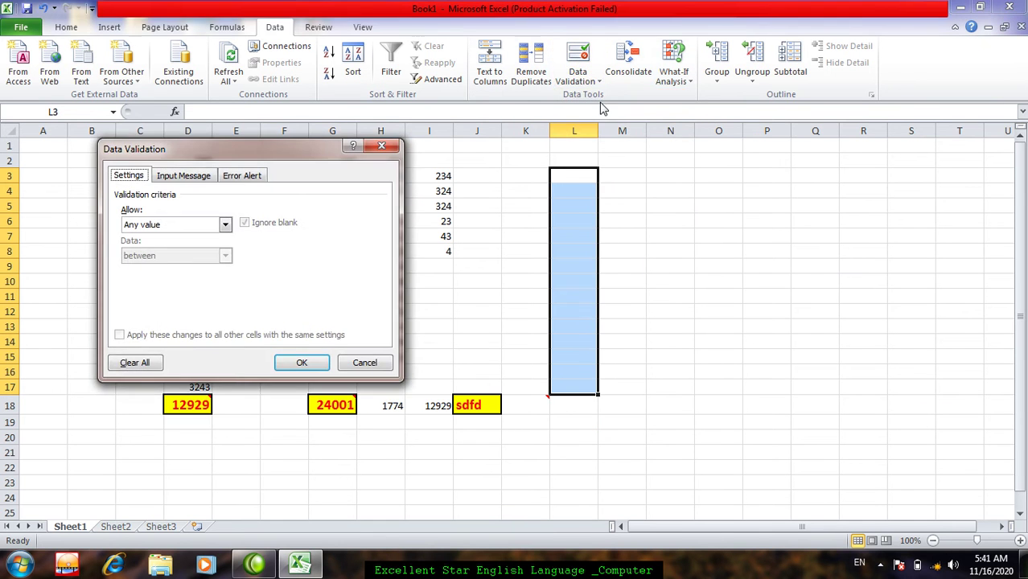
- Allow only whole numbers between 10 and 20 in the validation settings
left_click(180, 229)
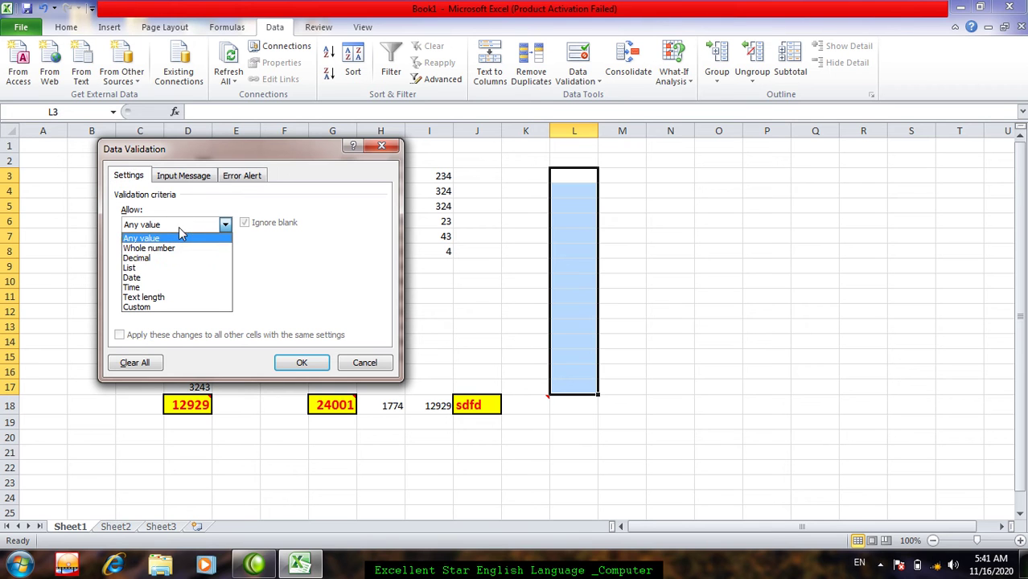
left_click(171, 252)
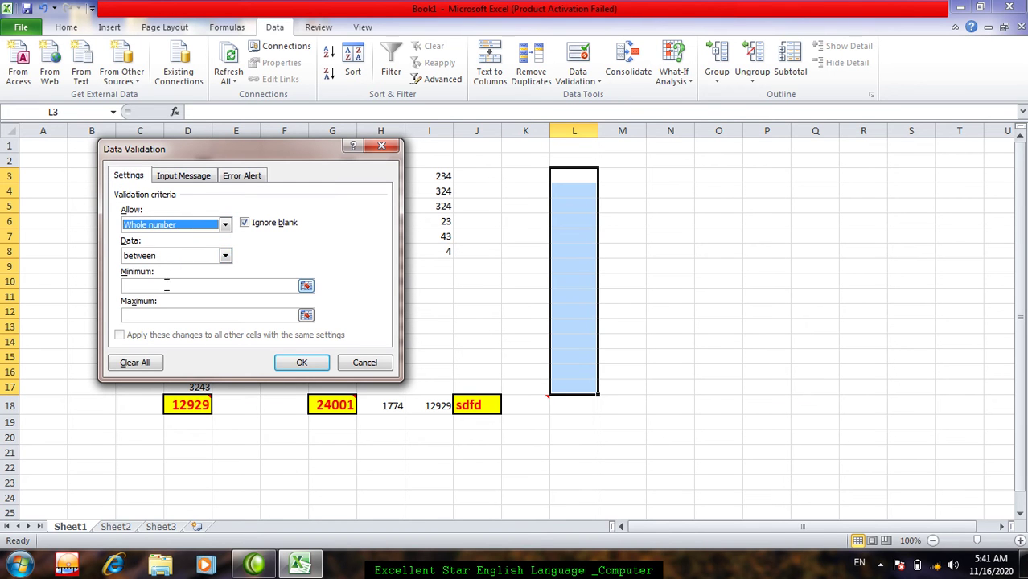
left_click(164, 288)
type("10")
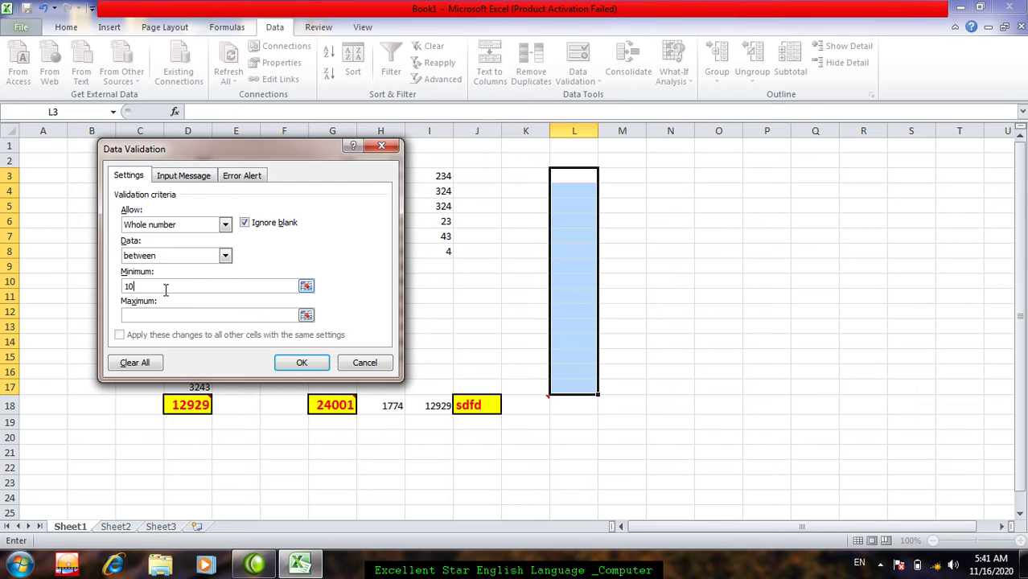
left_click(179, 314)
type("20")
- Give the Stop error alert the title 'Notice'
left_click(239, 175)
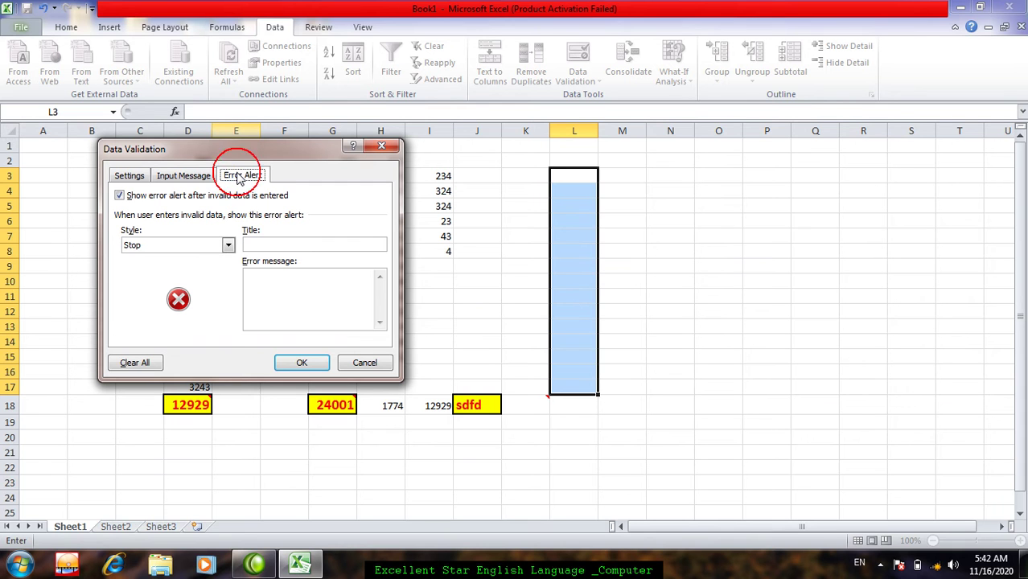
left_click(258, 256)
left_click(269, 245)
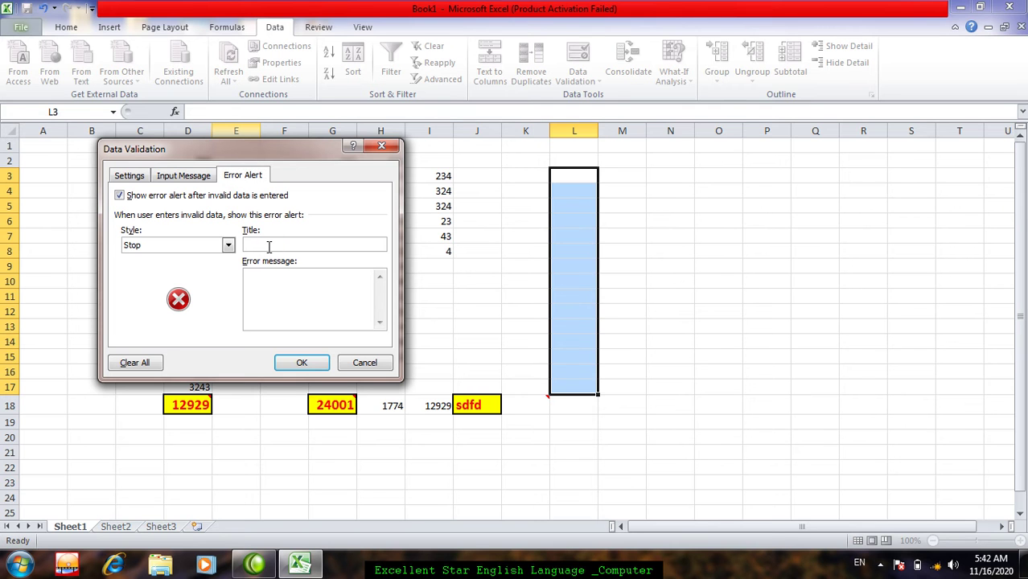
type("Notice")
left_click(268, 247)
type("iu")
key("BackSpace")
- Write the error message asking the user to check their number, then apply the rule to L3:L17
left_click(268, 280)
type("can Enter from 10 upto 20")
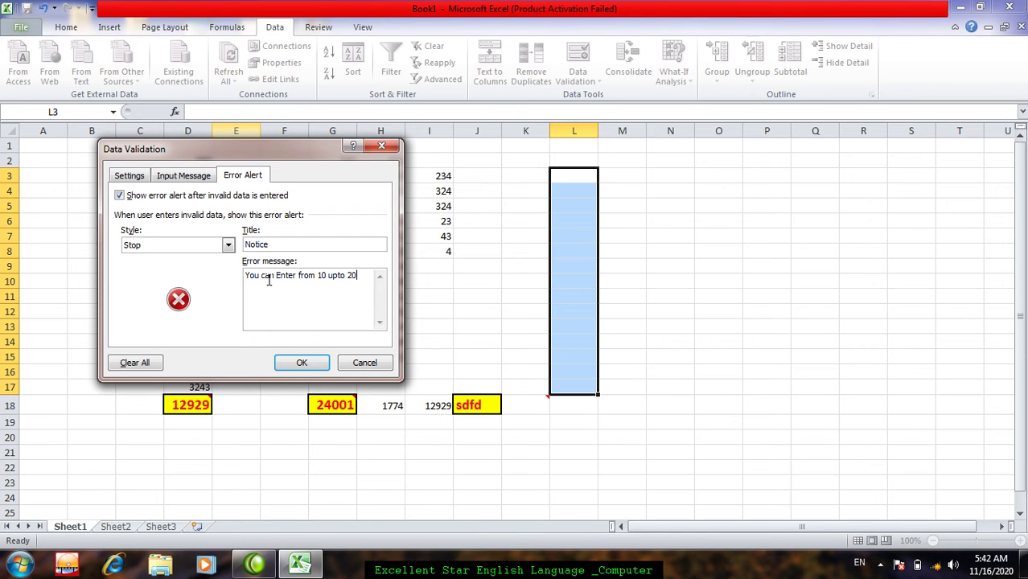
type("lease check your nu")
type("mber or value")
type("!")
left_click(301, 361)
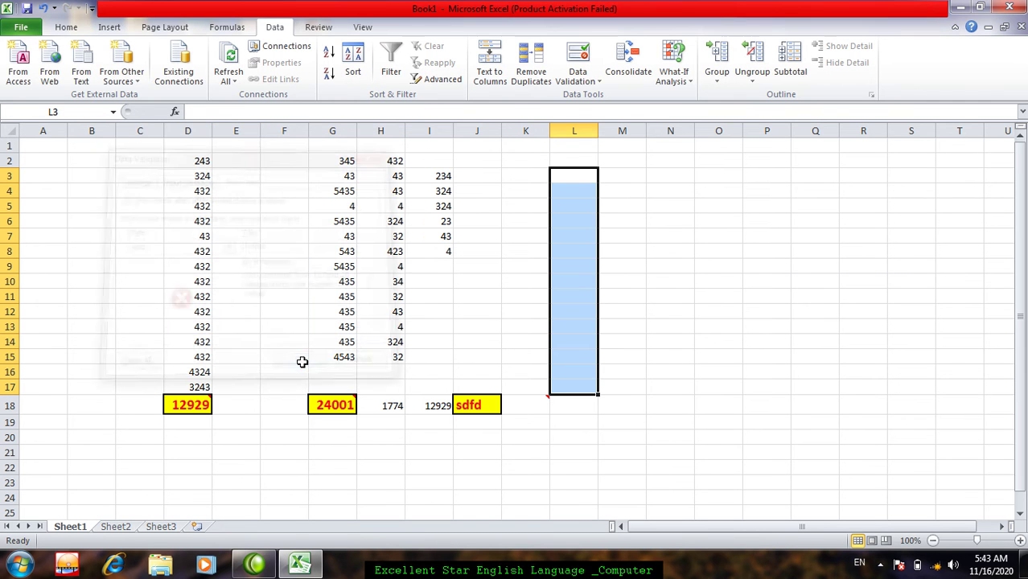
- Test L3 with 1, retry after the rejection and correct the entry to 10
left_click(578, 176)
type("1")
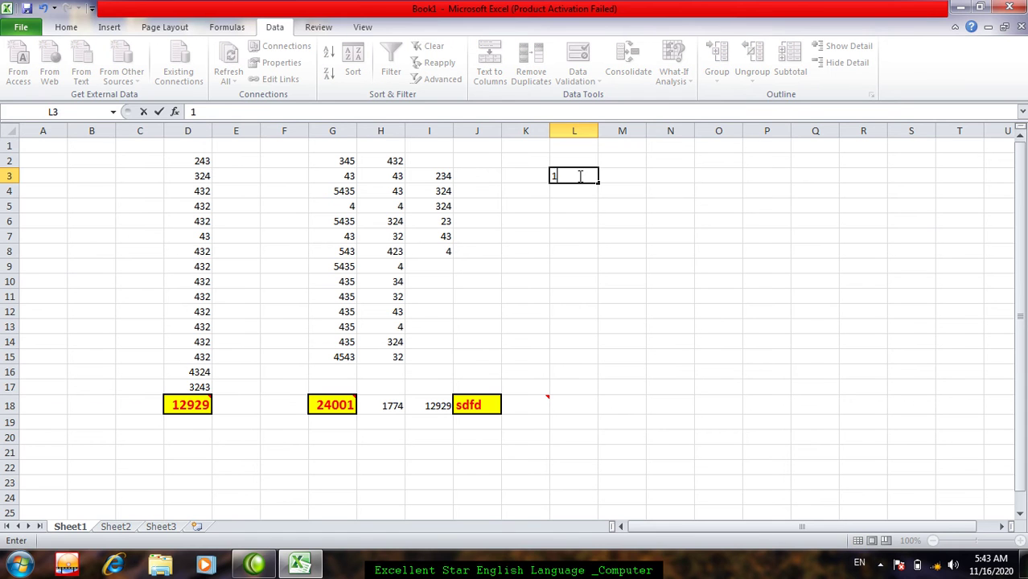
key("Return")
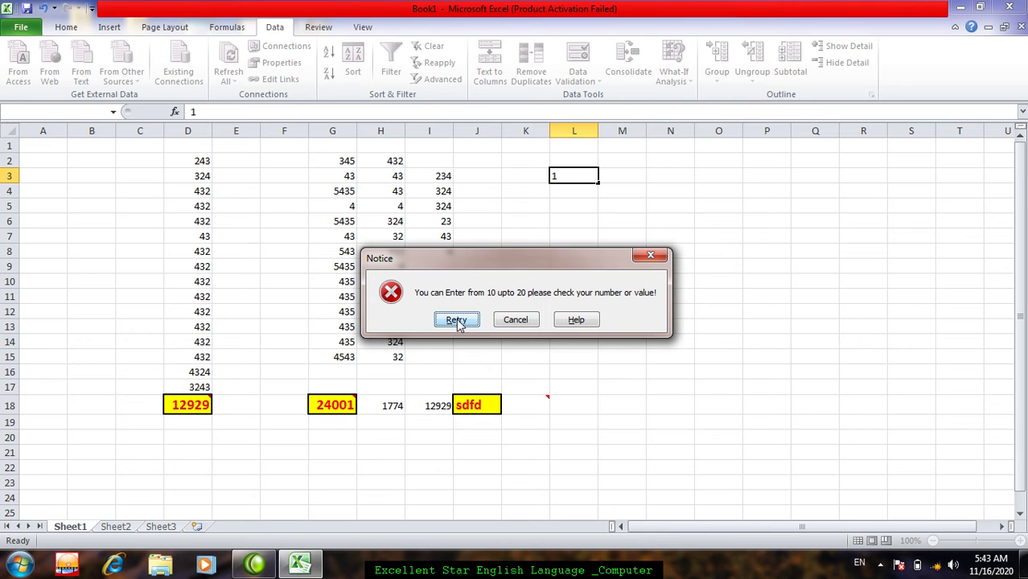
left_click(456, 320)
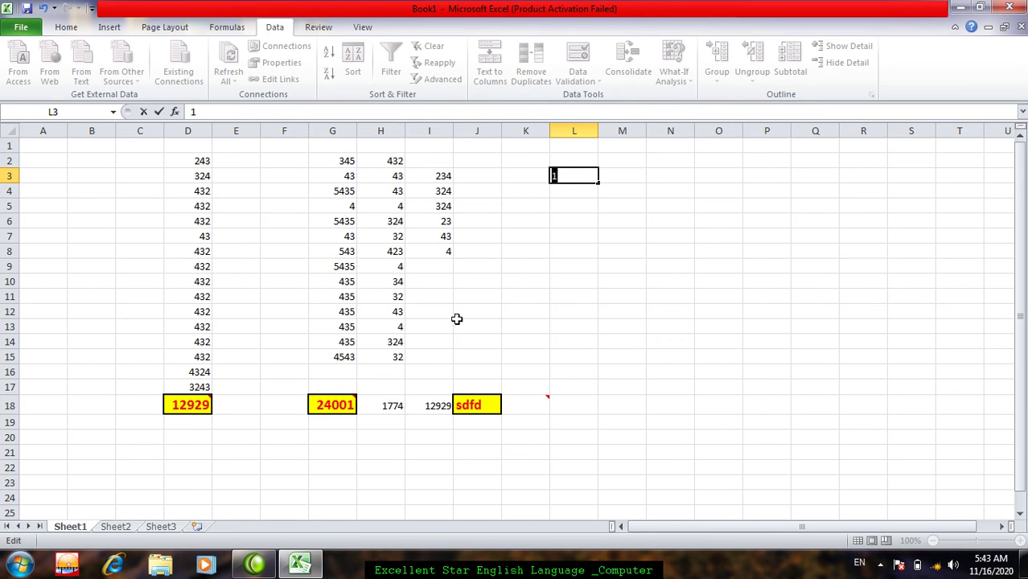
key("End")
type("0")
left_click(579, 193)
- Enter 12, 14, 17, 19 and 20 down column L below L3
type("12")
key("Return")
type("14")
key("Return")
type("17")
key("Return")
type("19")
key("Return")
type("20")
key("Return")
- Try 21 in L9 and cancel the rejected entry
type("2`1")
key("BackSpace")
key("BackSpace")
type("1")
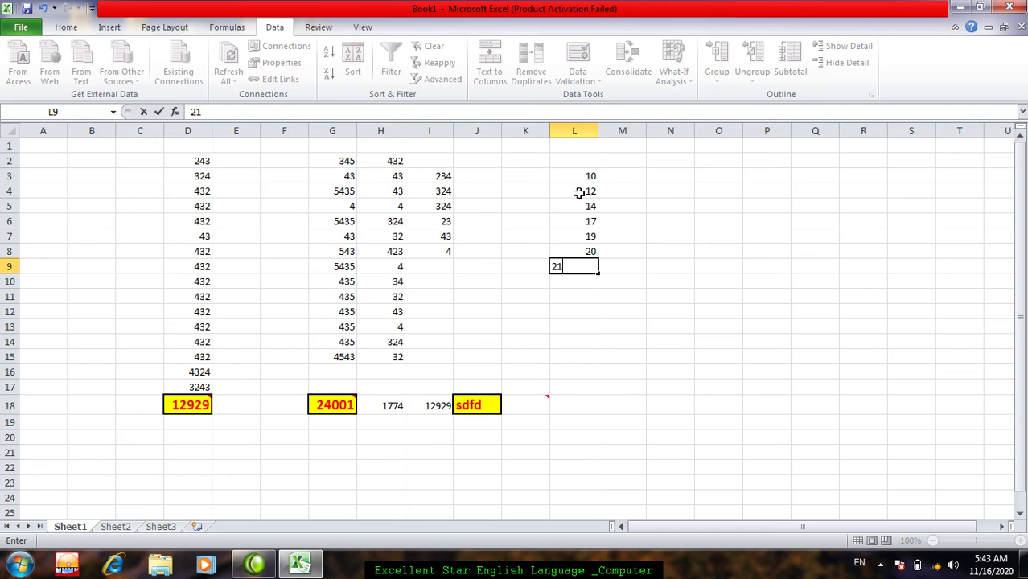
key("Return")
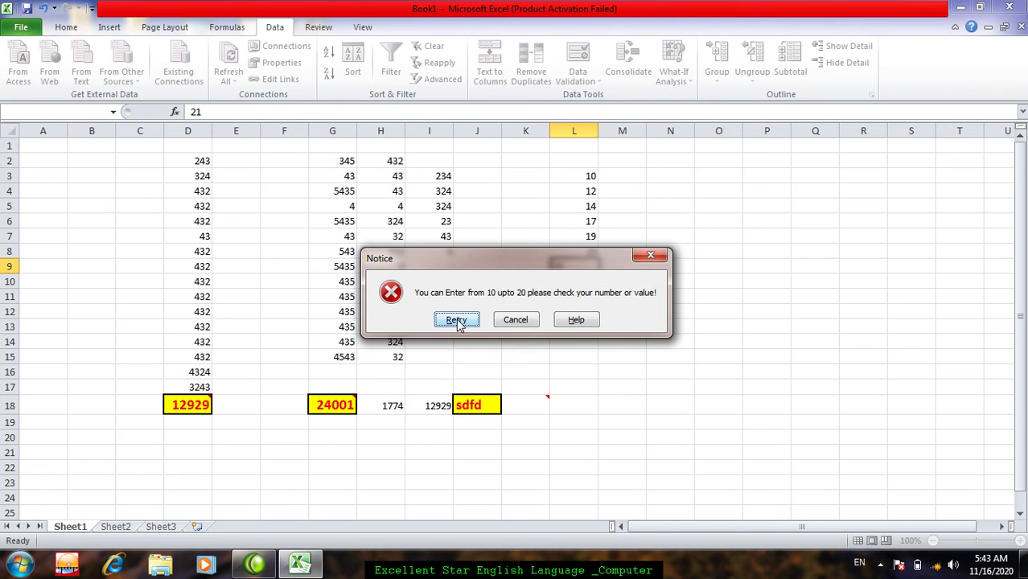
left_click(456, 319)
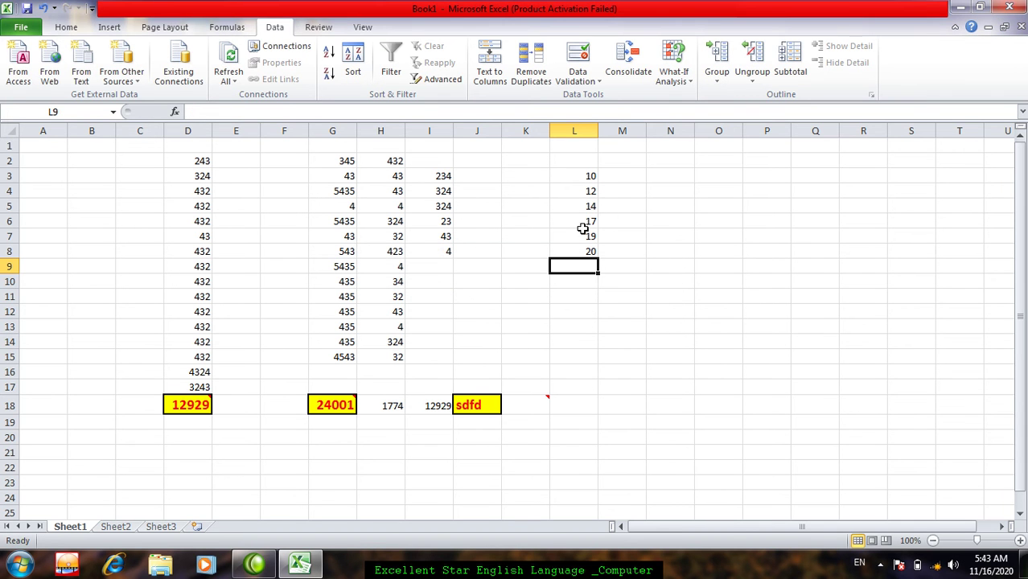
left_click(584, 179)
- Copy L3:L17 and paste only its Validation rule onto C3 with Paste Special
left_click_drag(584, 179, 589, 390)
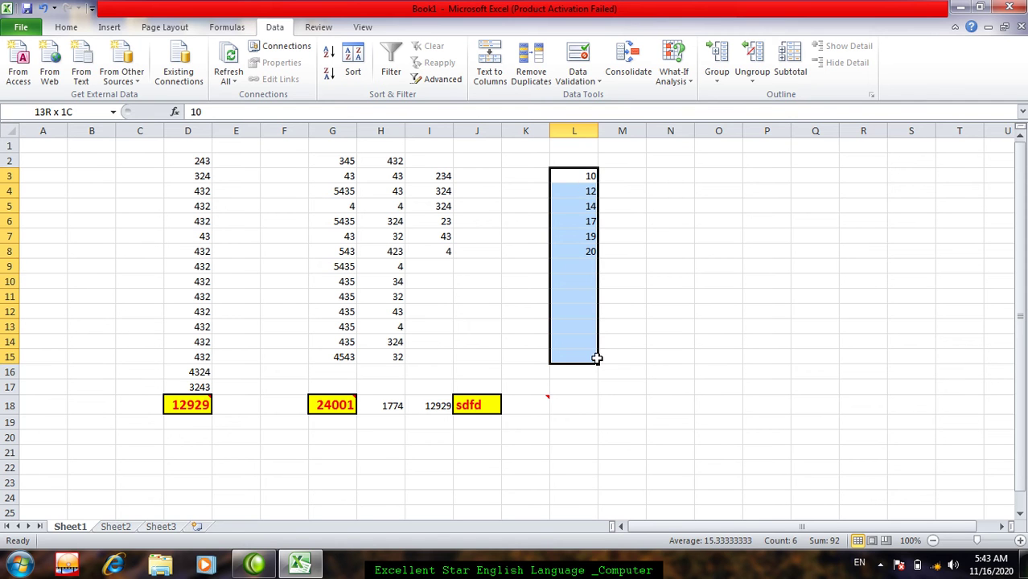
key("ctrl+c")
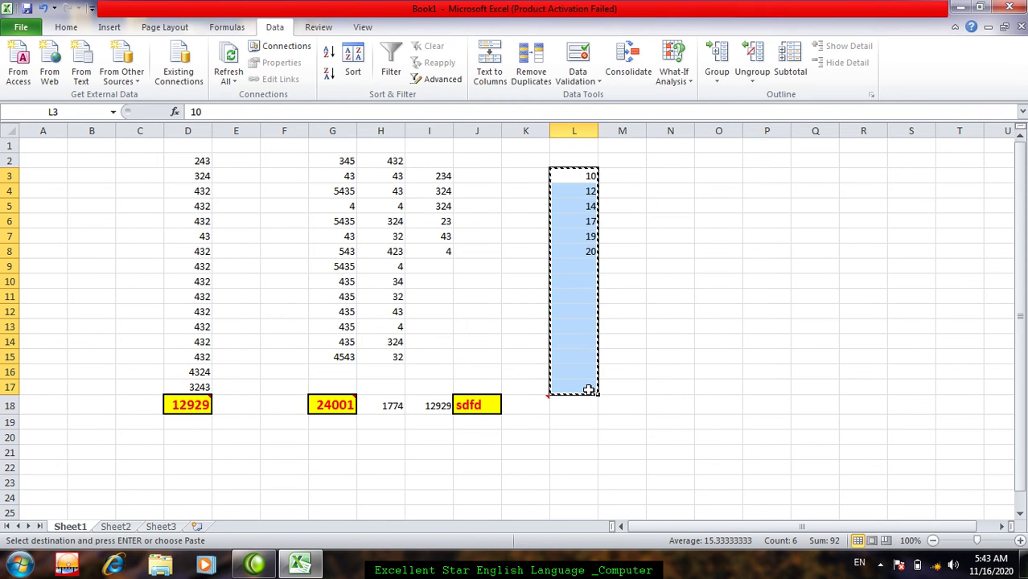
left_click(145, 175)
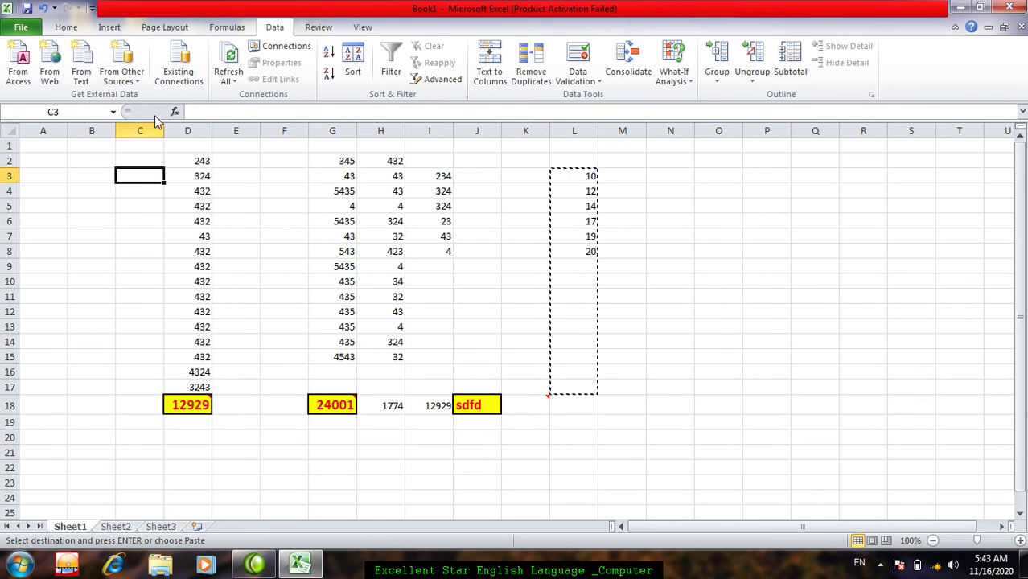
left_click(64, 27)
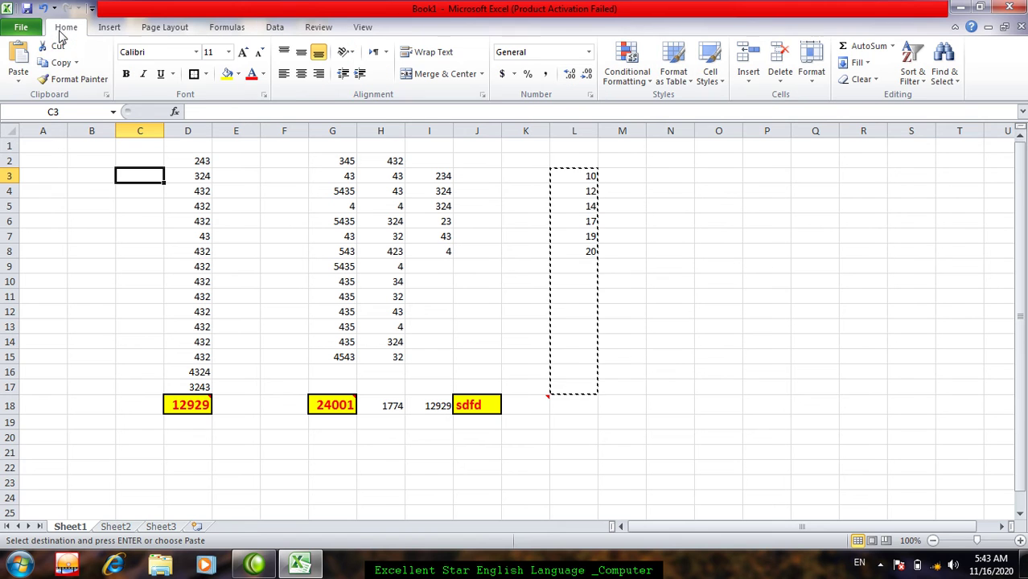
left_click(18, 81)
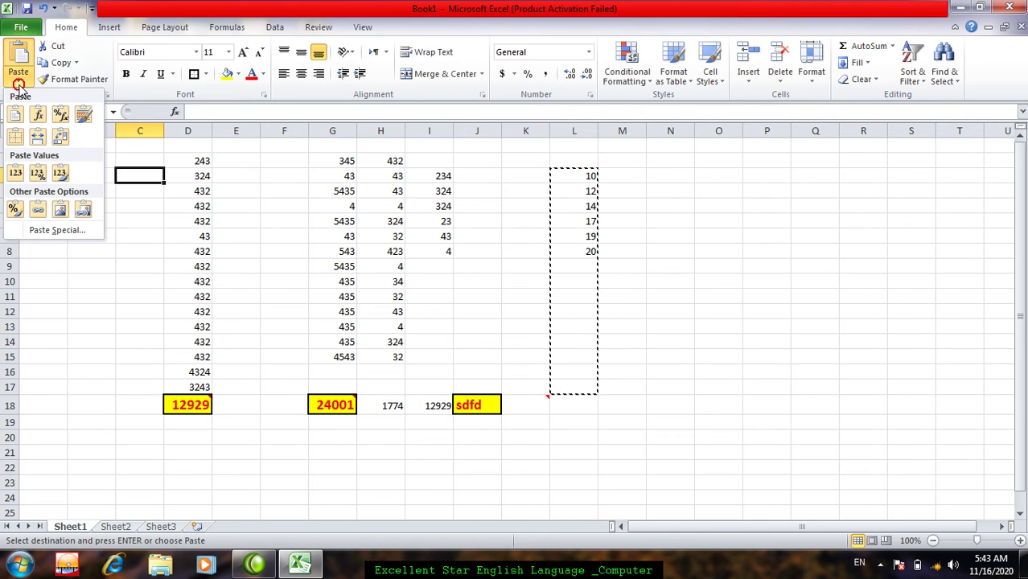
left_click(53, 230)
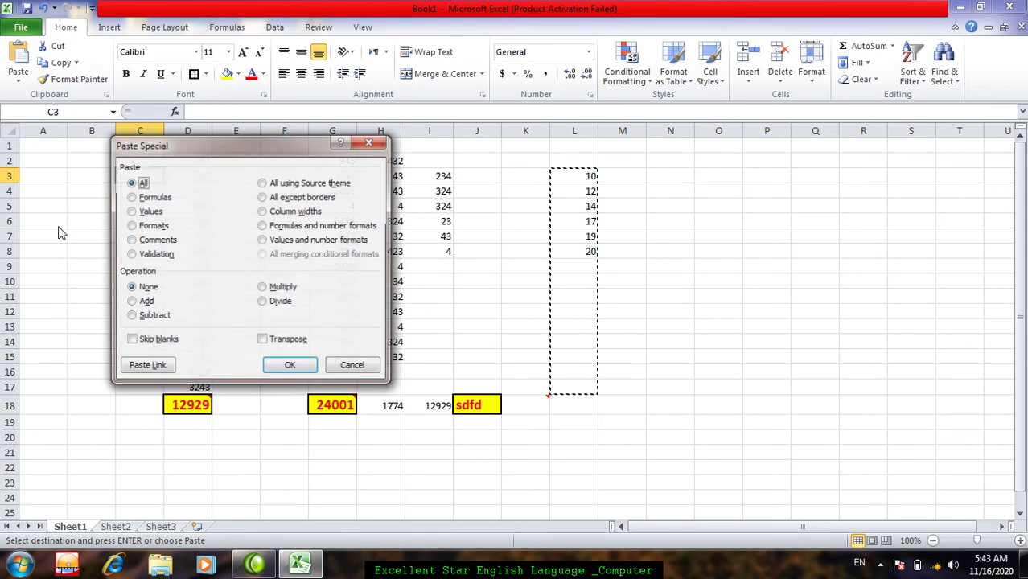
left_click(133, 254)
left_click(289, 367)
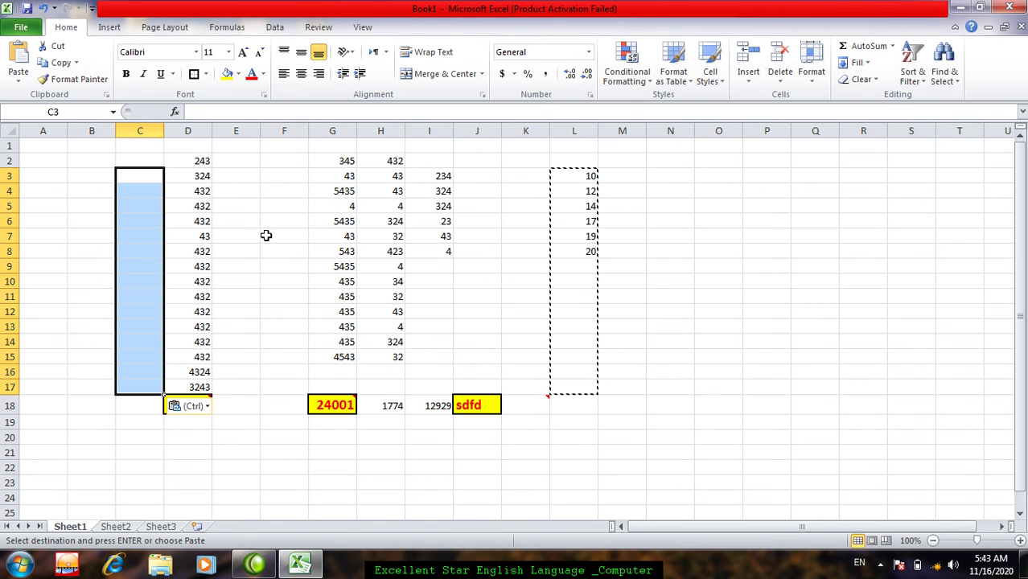
- Test C3 by entering 1 and retry after the Notice alert rejects it
left_click(154, 180)
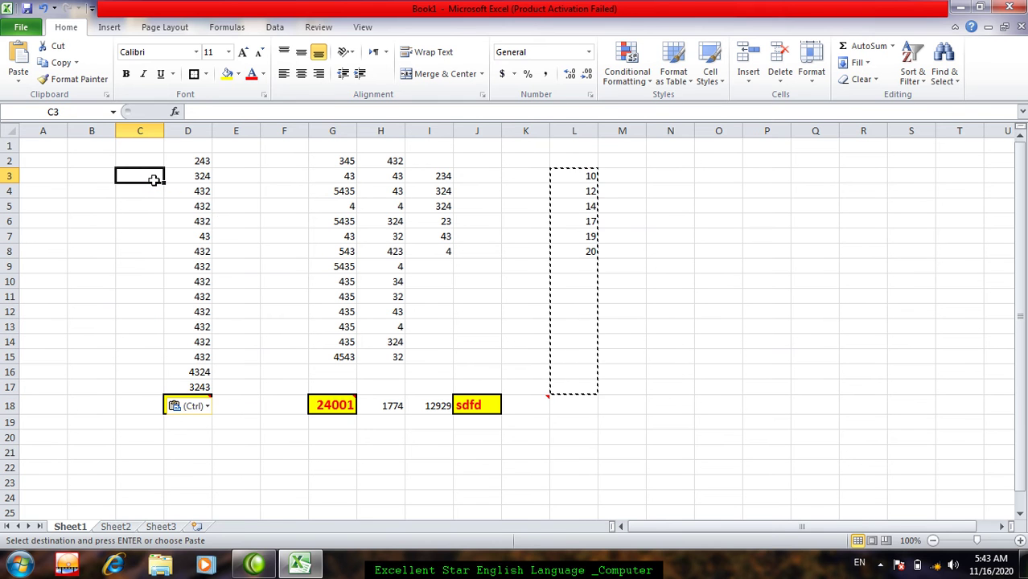
type("1")
key("Return")
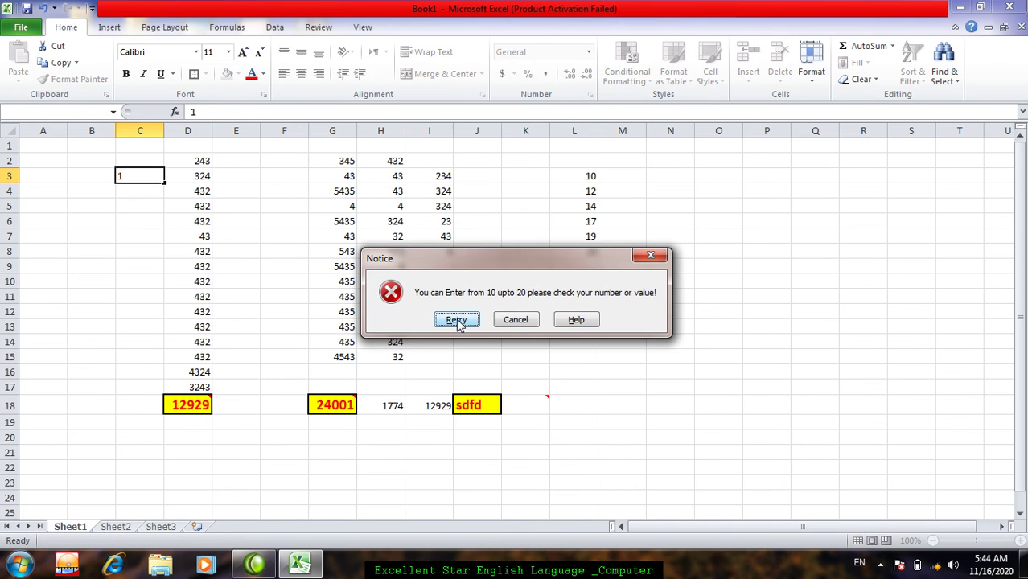
left_click(456, 320)
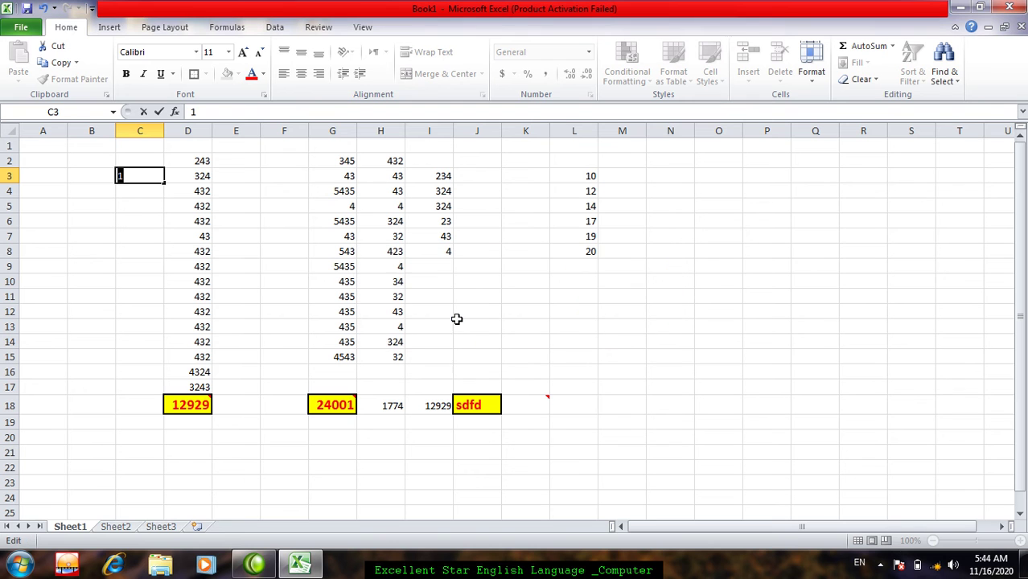
- Cancel the invalid C3 entry and put 1 in B3
key("Escape")
left_click(102, 178)
type("1")
key("Return")
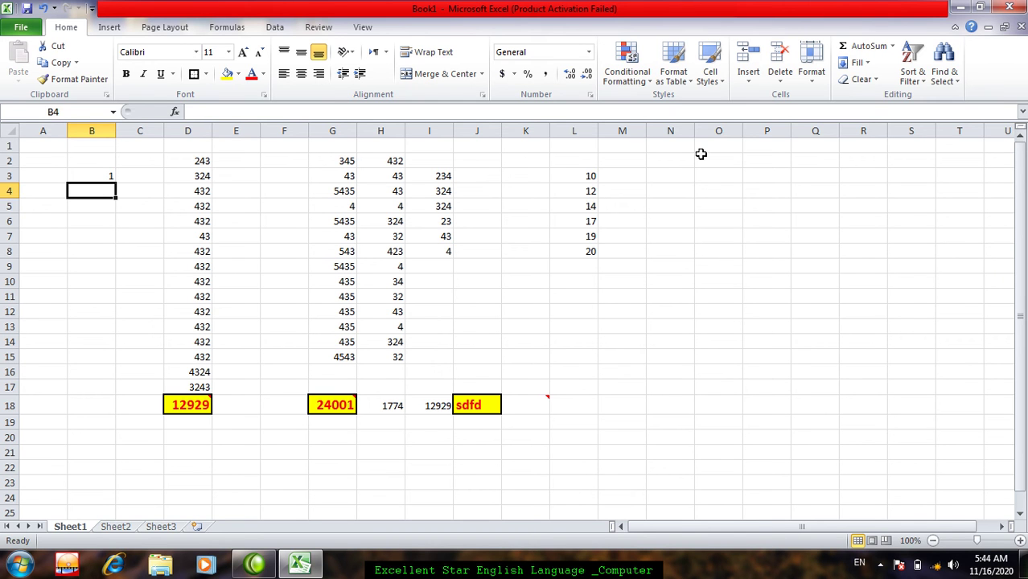
- Enter 334 in M5 and 22 in M6
left_click(632, 207)
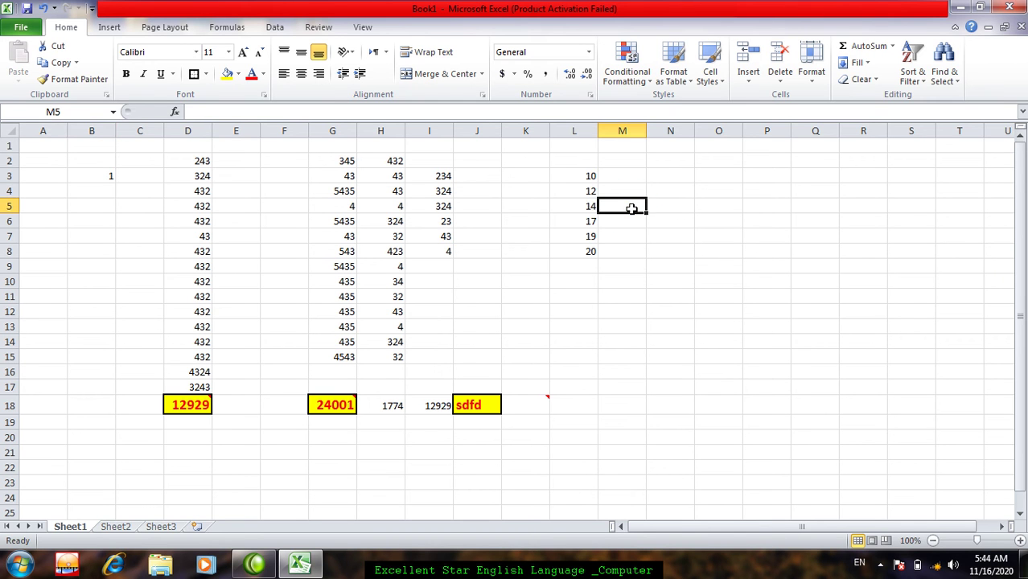
type("334")
key("Return")
type("22")
key("Return")
- Paste Special-Add M5's 334 into M6 to get 356, then undo it back to 22
key("Up")
key("Up")
key("ctrl+c")
key("Down")
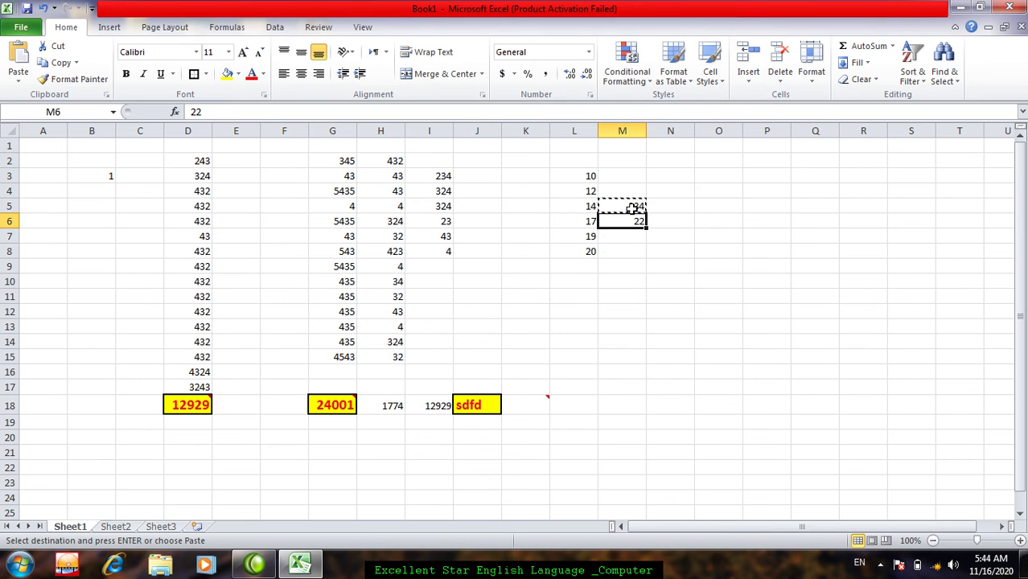
left_click(19, 80)
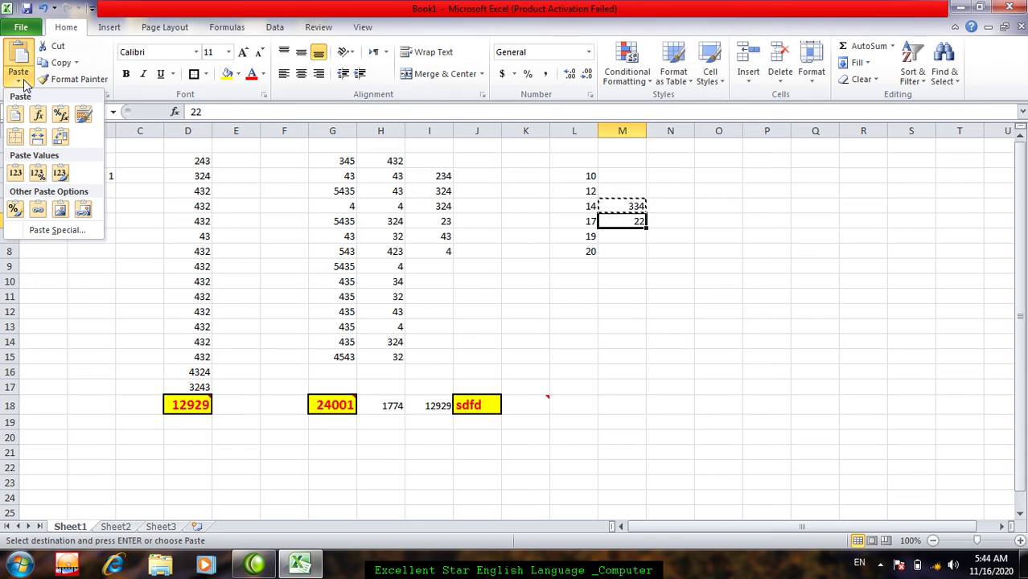
left_click(80, 229)
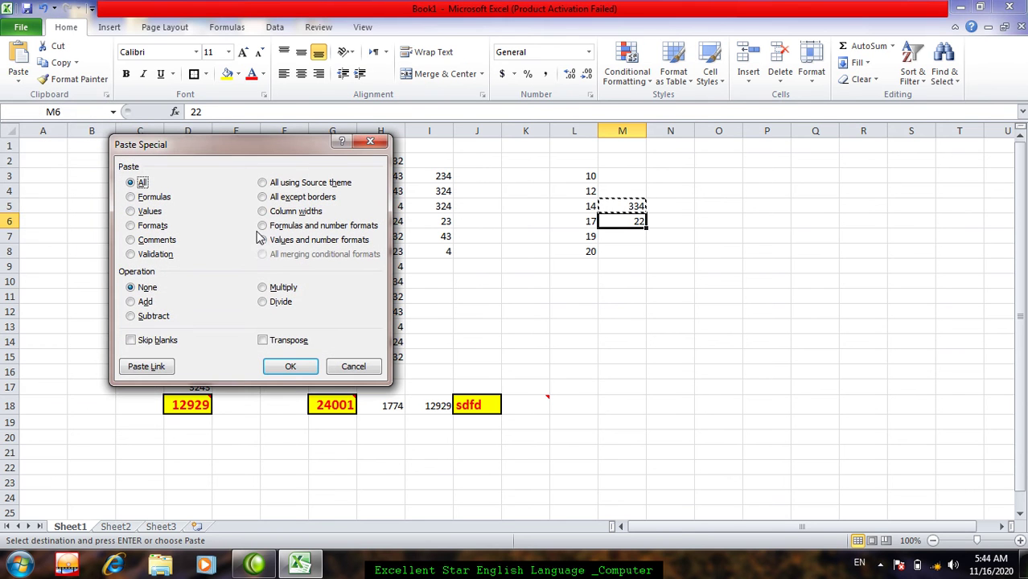
left_click(151, 304)
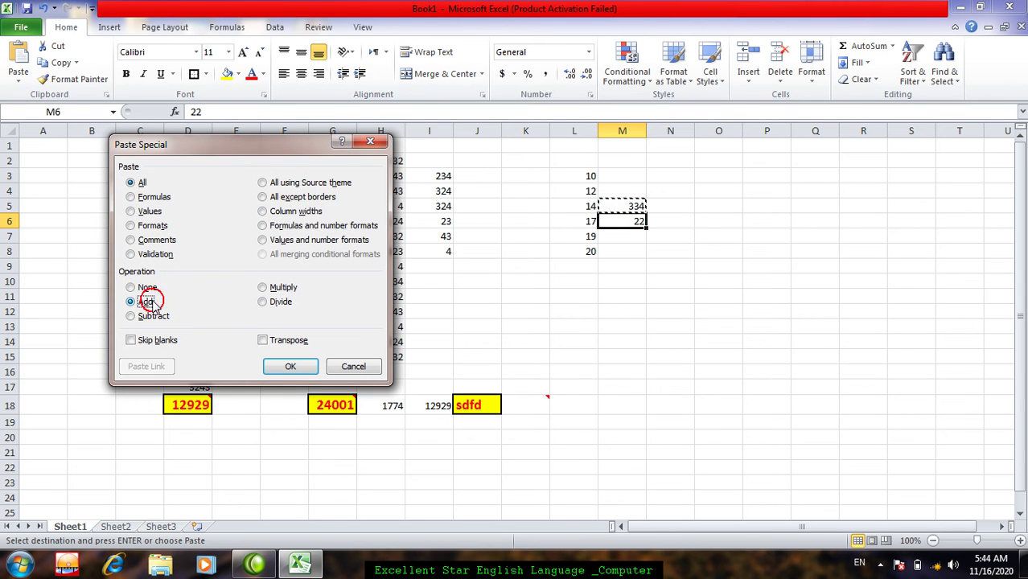
left_click(291, 367)
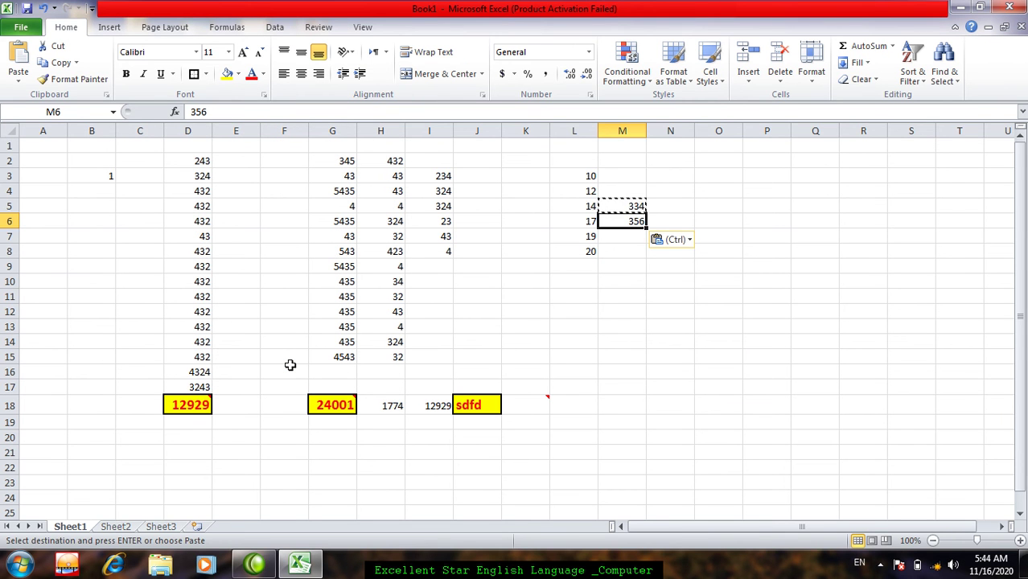
key("ctrl+z")
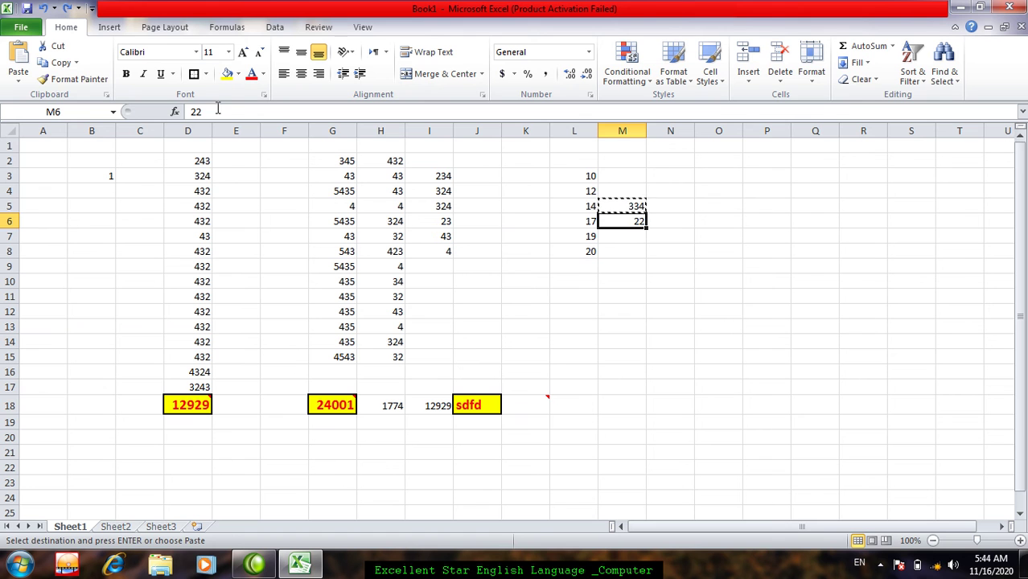
- Open the Paste Special dialog and close it without pasting
left_click(18, 78)
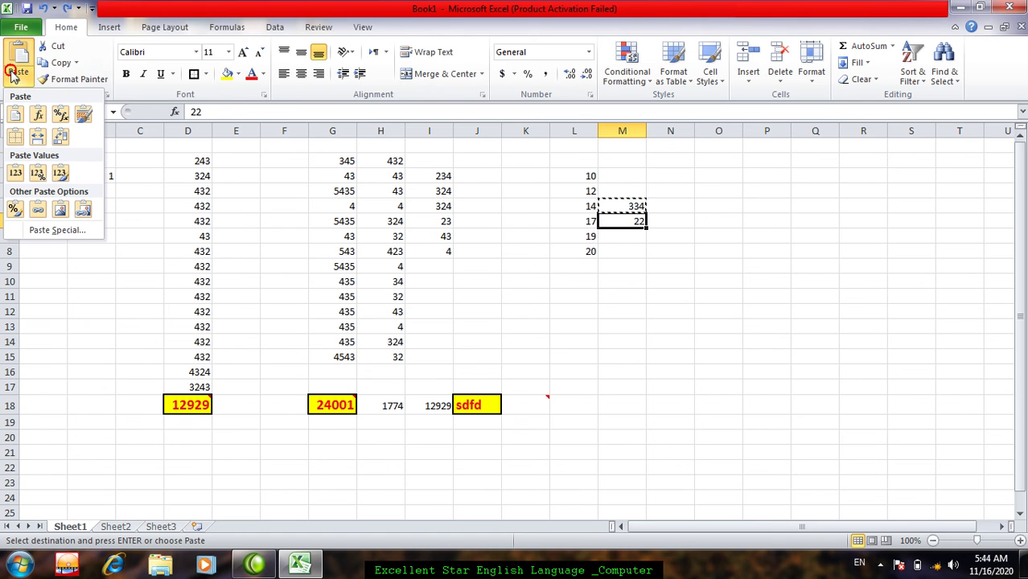
left_click(69, 234)
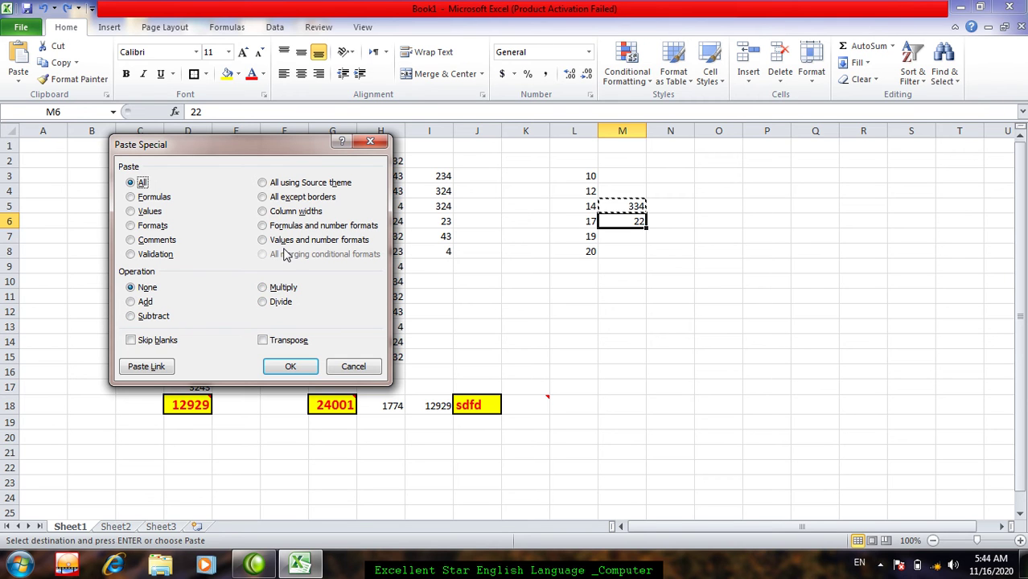
left_click(369, 368)
- Copy the D18 total into N18 using 'All using Source theme'
left_click(207, 406)
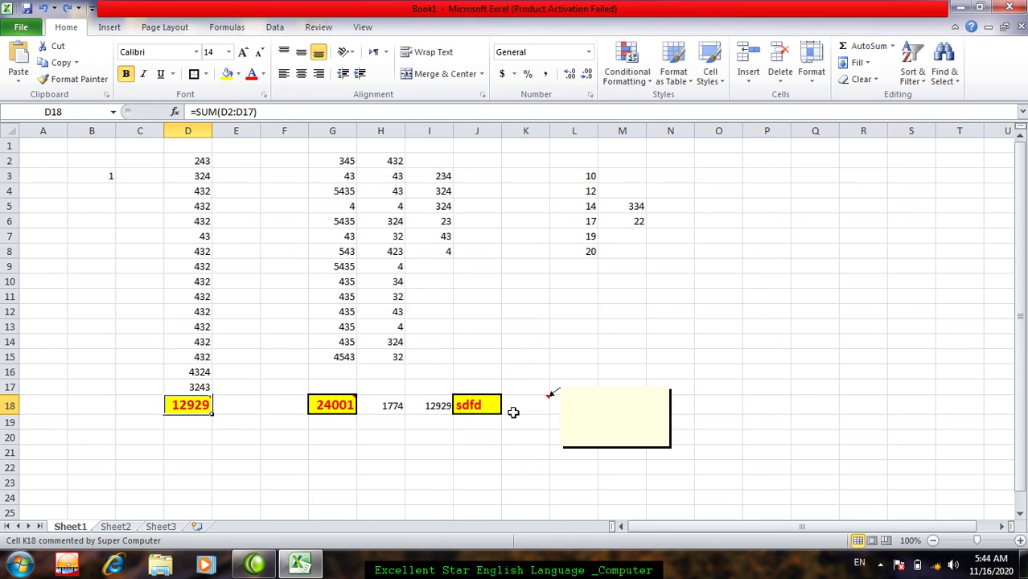
key("ctrl+c")
left_click(665, 402)
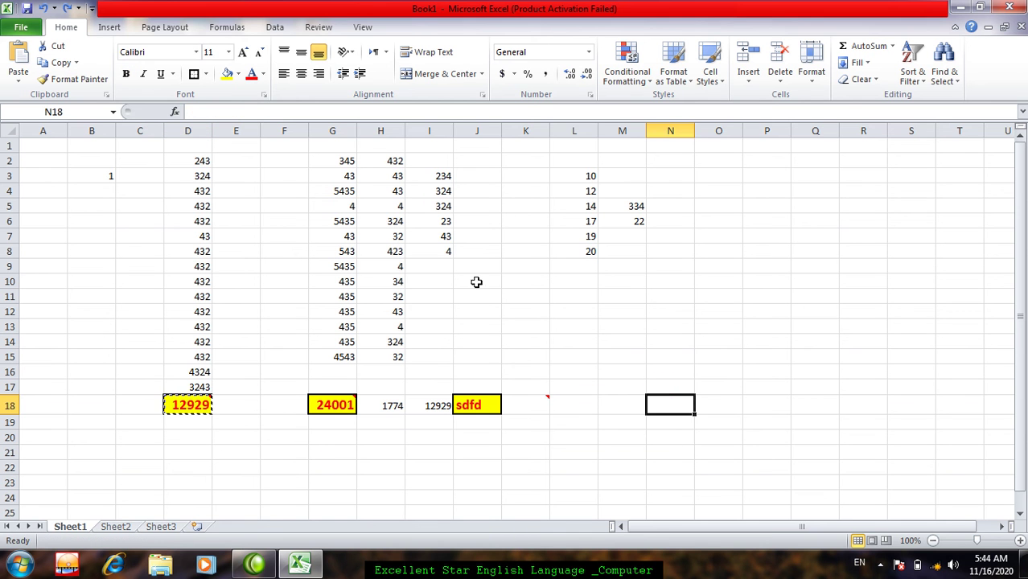
left_click(19, 81)
left_click(61, 231)
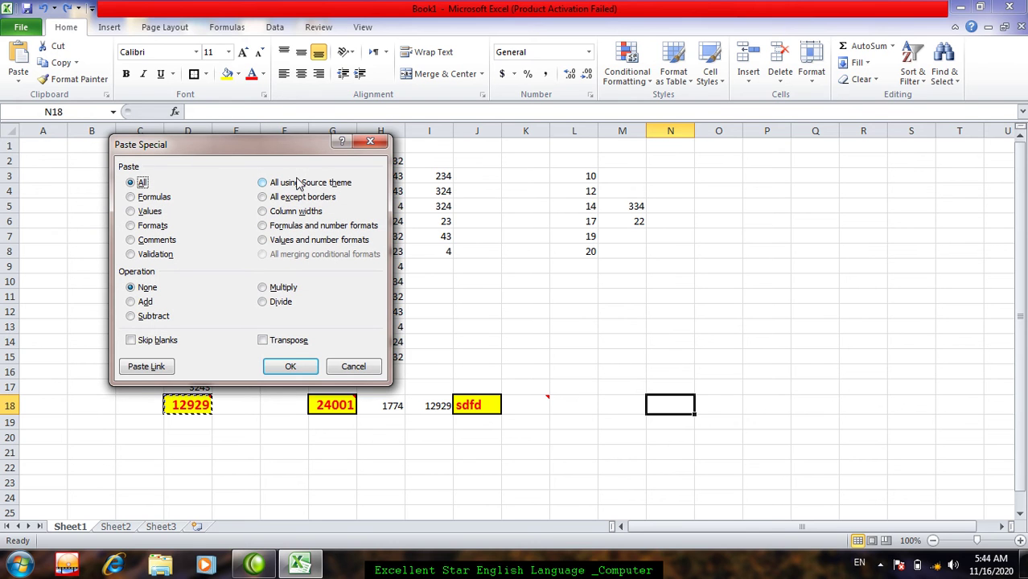
left_click(300, 184)
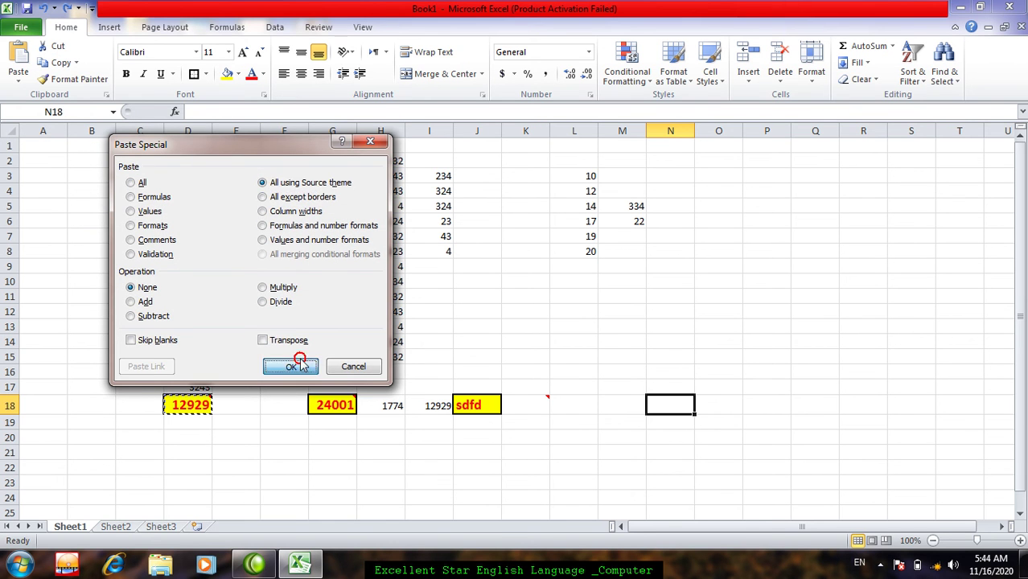
left_click(296, 366)
left_click(666, 178)
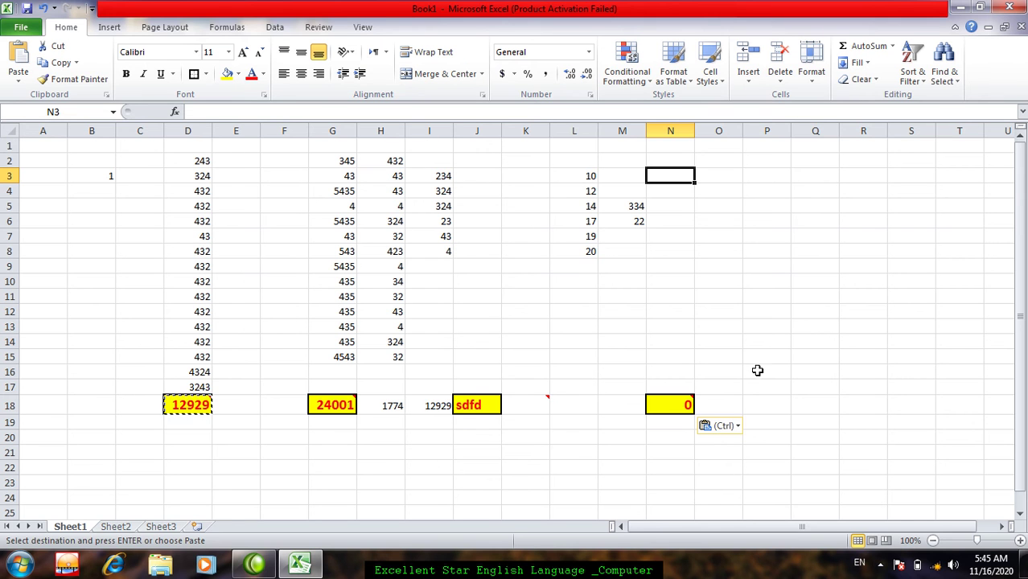
left_click(732, 399)
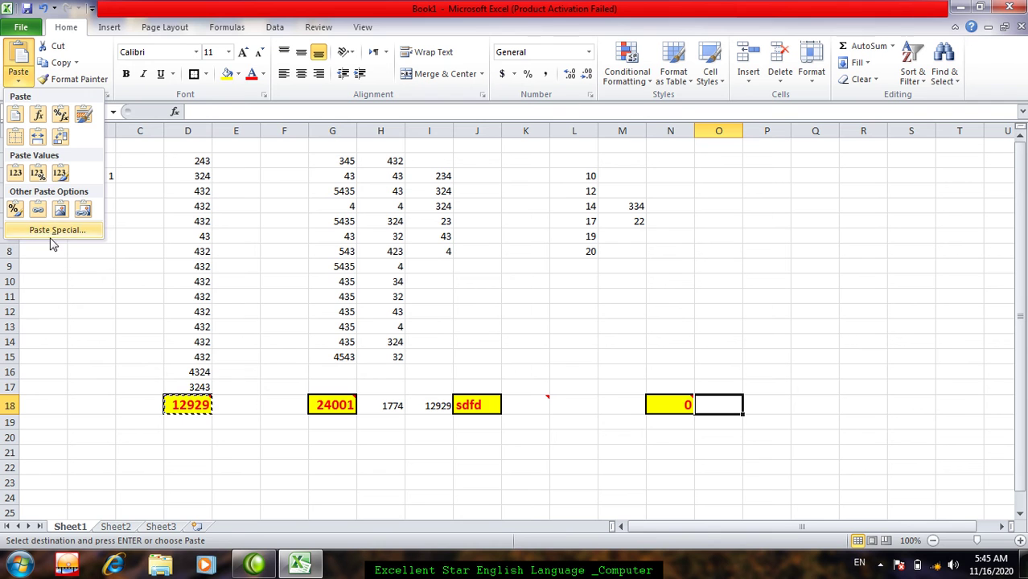
- Paste the D18 total into O18 with 'All except borders'
left_click(50, 232)
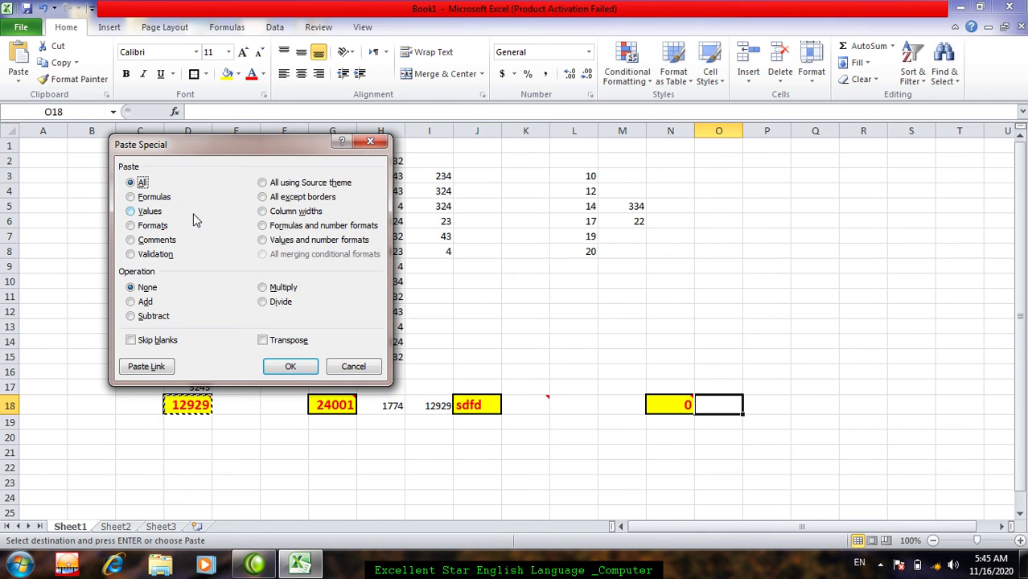
left_click(296, 201)
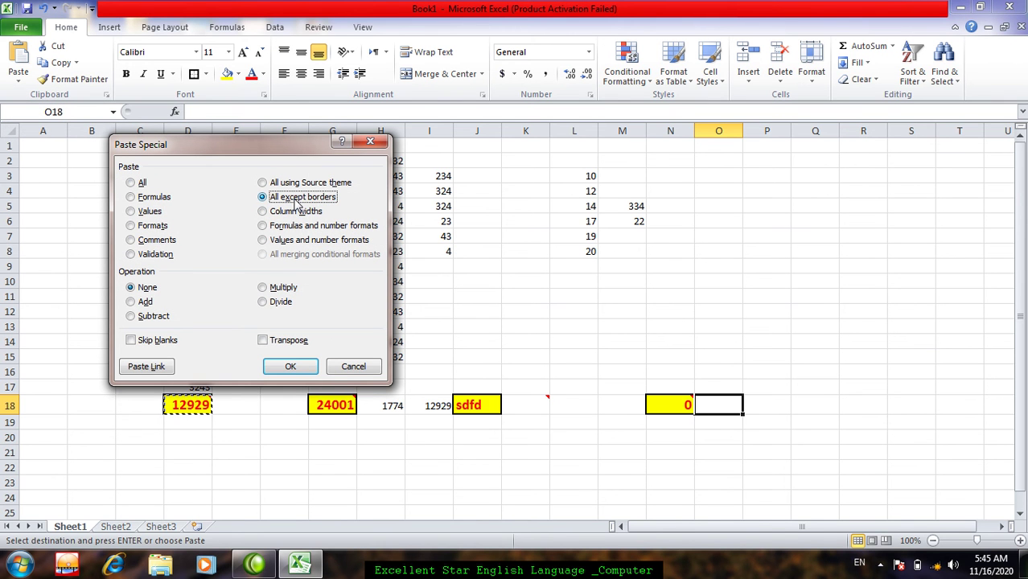
left_click(291, 366)
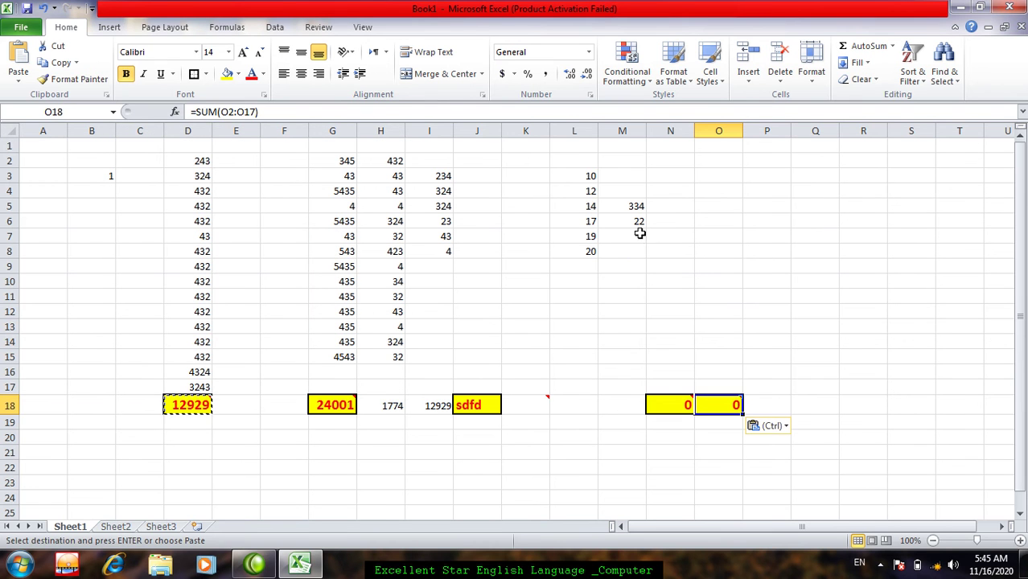
- Fill O4:O11 with numbers, starting 45 and 3 and ending 43, so O18 totals 210
left_click(730, 191)
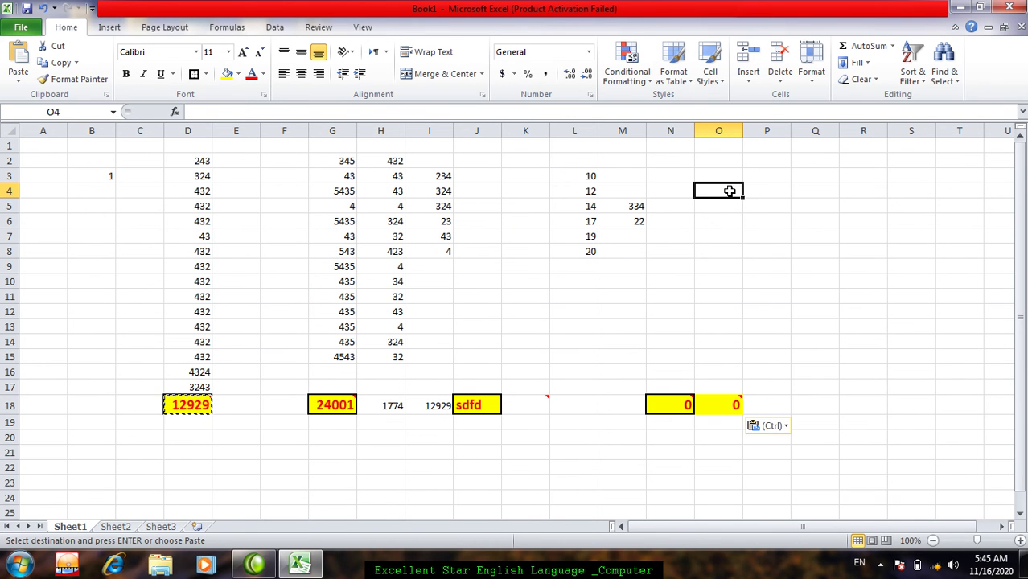
type("45")
key("Return")
type("3")
key("Return")
key("super+p")
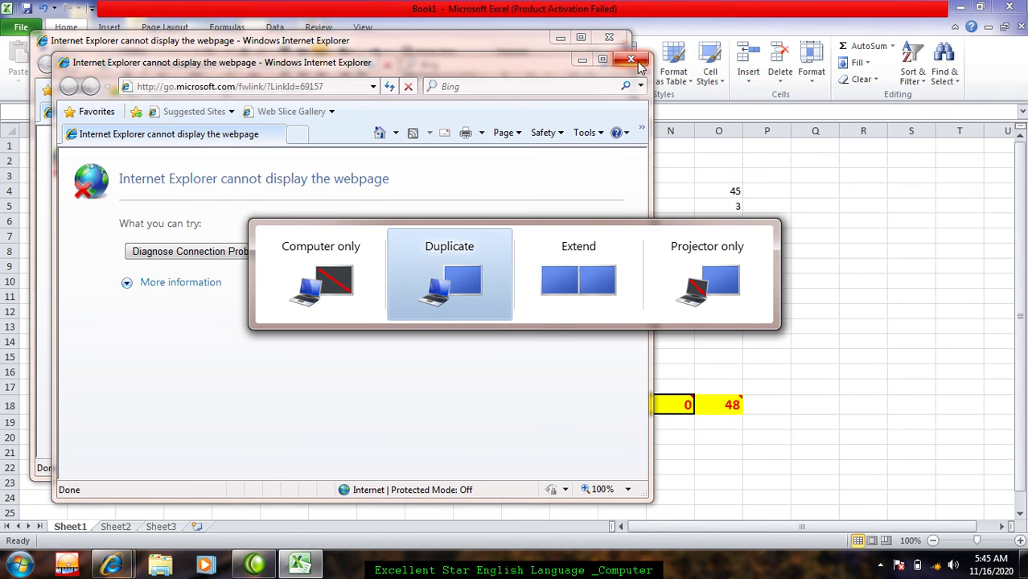
left_click(634, 59)
left_click(634, 60)
left_click(615, 40)
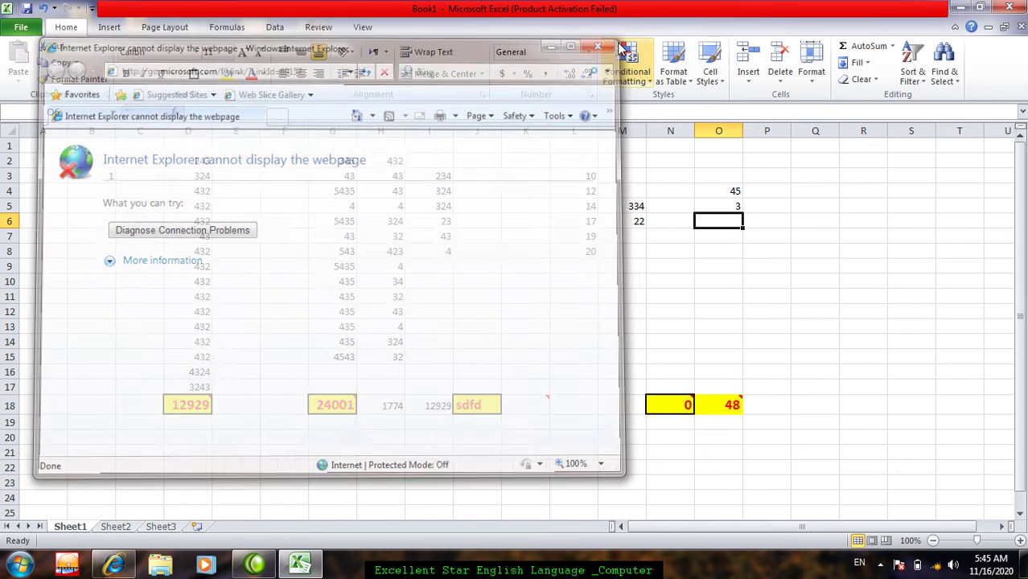
type("4 34 4 34 4 43")
key("Return")
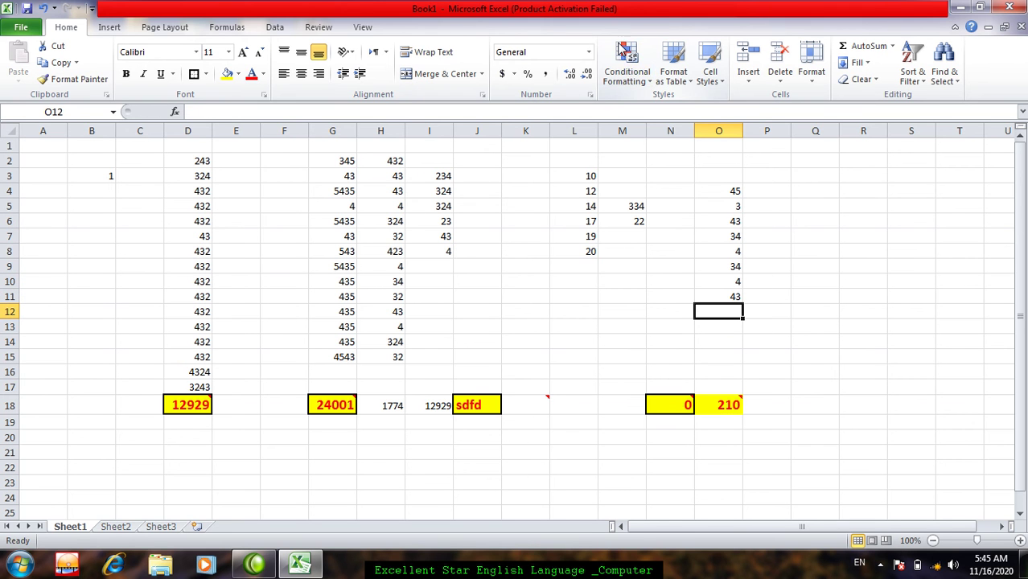
left_click(208, 405)
- Drag column P down to about 2.86 wide and copy the empty cell P7 as the width source
key("ctrl+c")
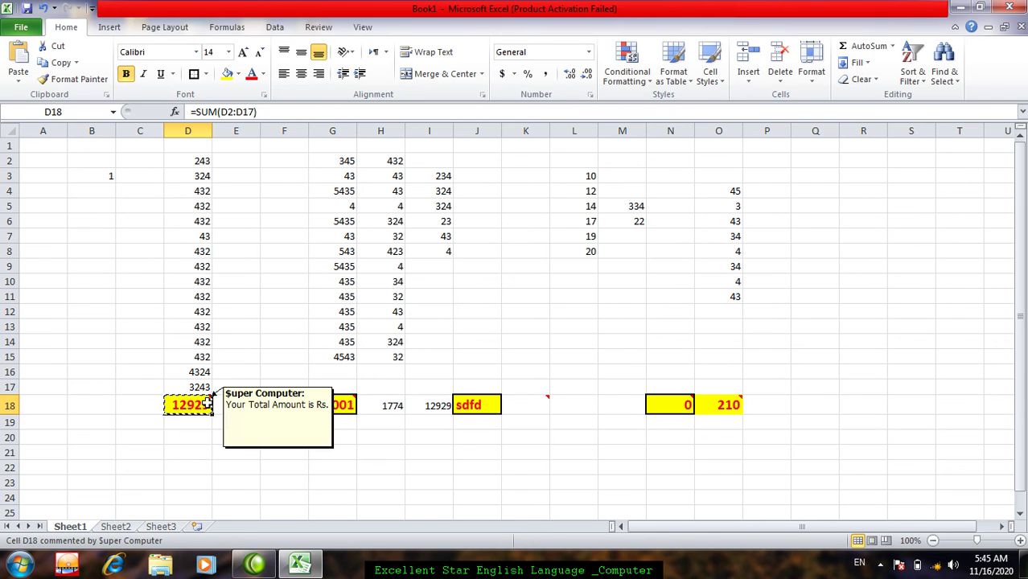
left_click(773, 404)
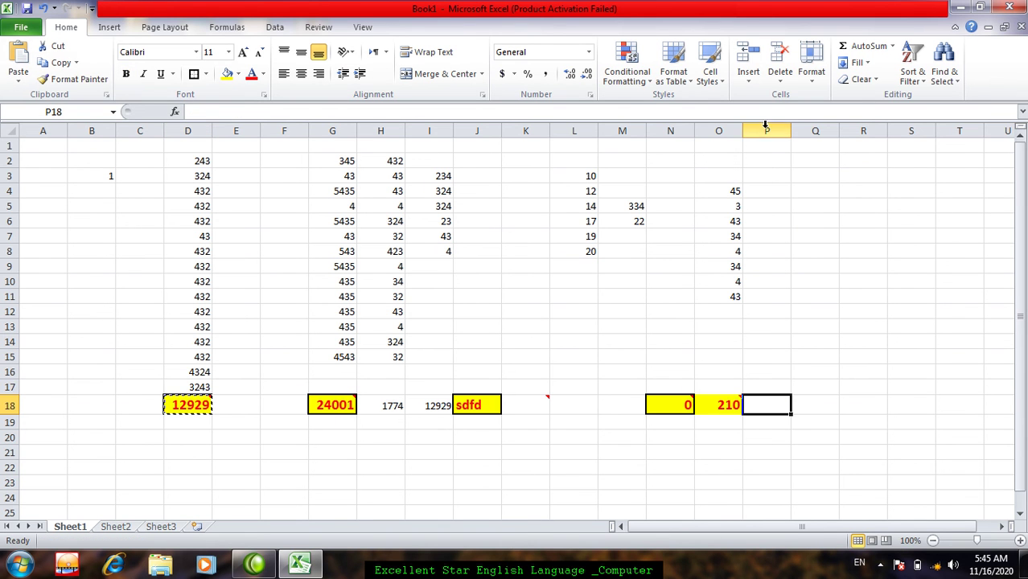
left_click_drag(790, 135, 757, 134)
left_click(754, 233)
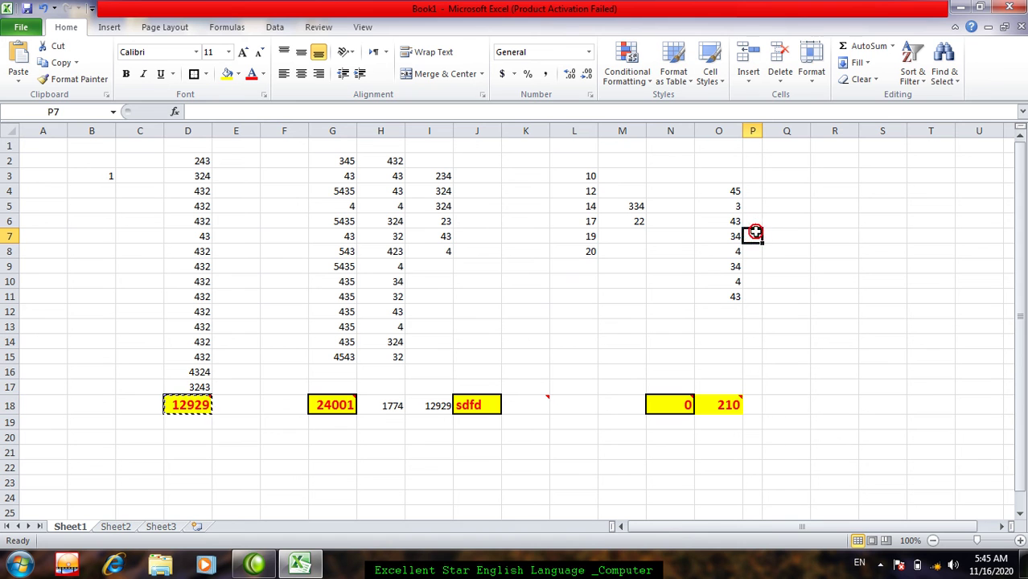
key("ctrl+c")
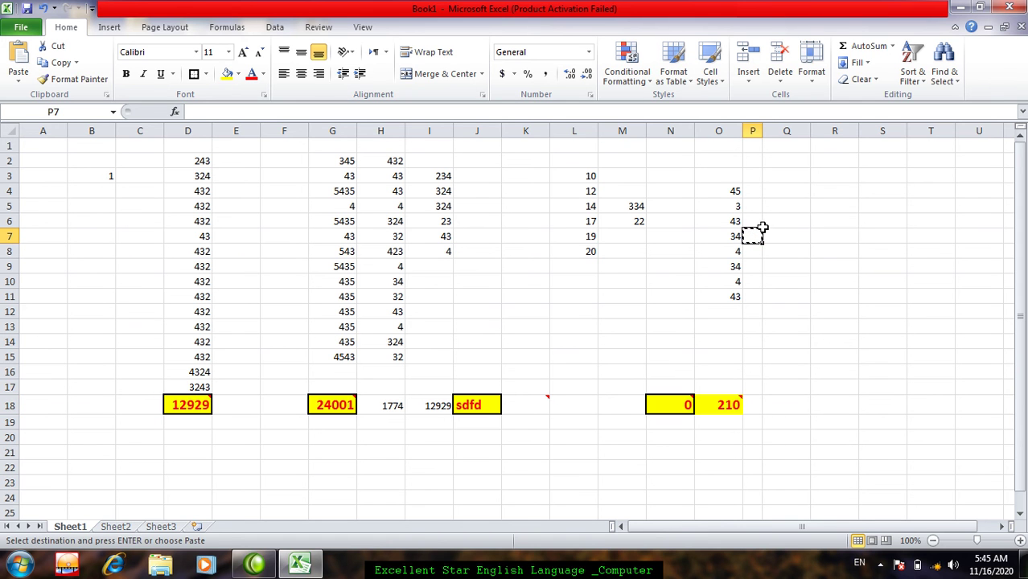
left_click_drag(786, 144, 1009, 130)
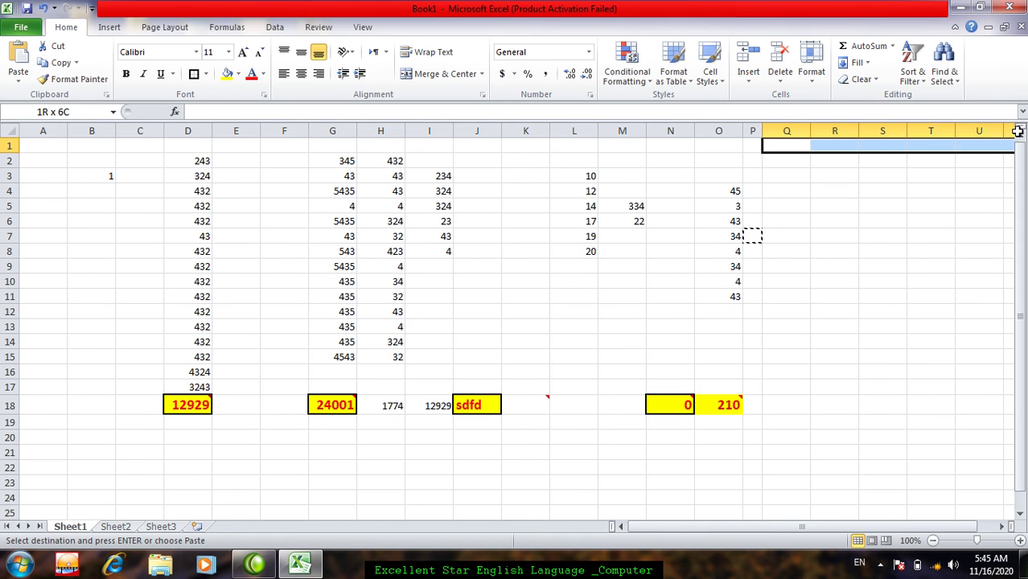
- Paste only column widths onto Q1:AB1 so columns Q–AB match column P
left_click_drag(1009, 131, 1002, 140)
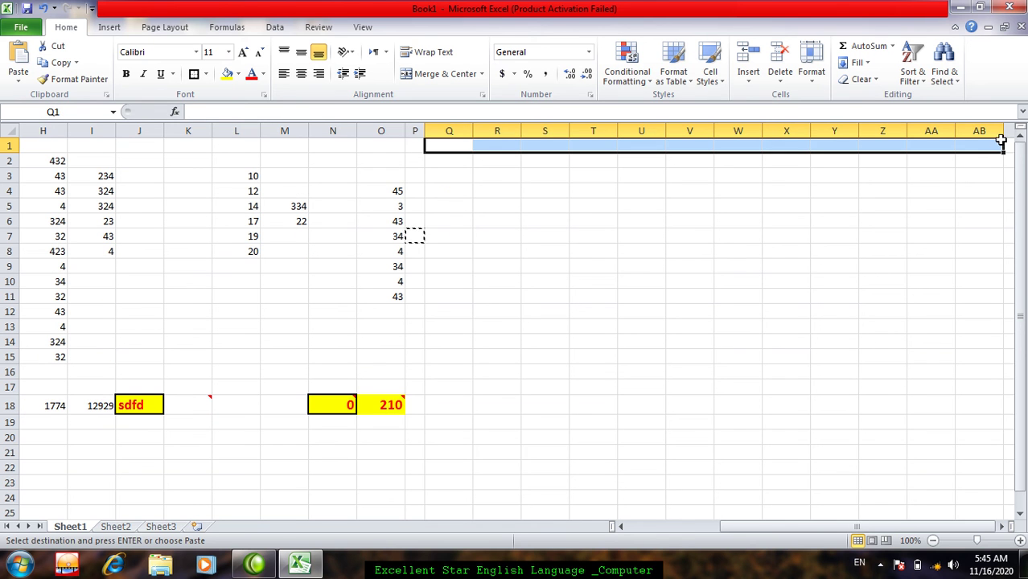
left_click(18, 80)
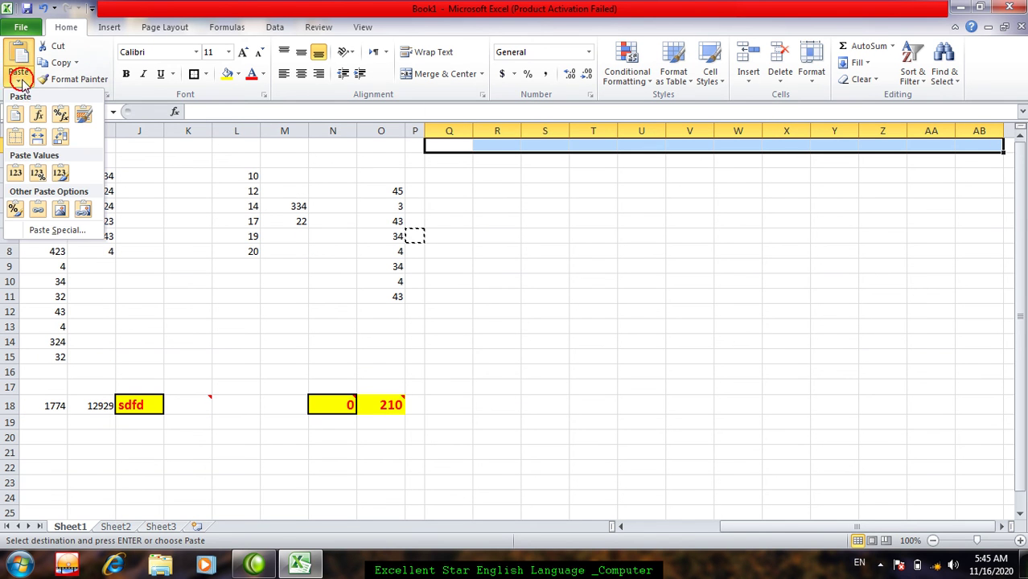
left_click(64, 230)
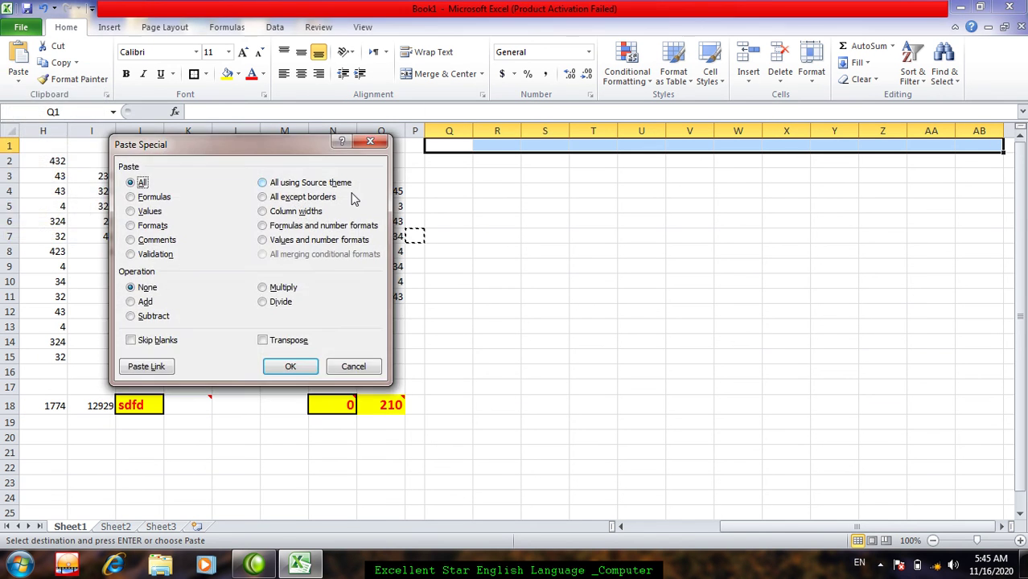
left_click(319, 211)
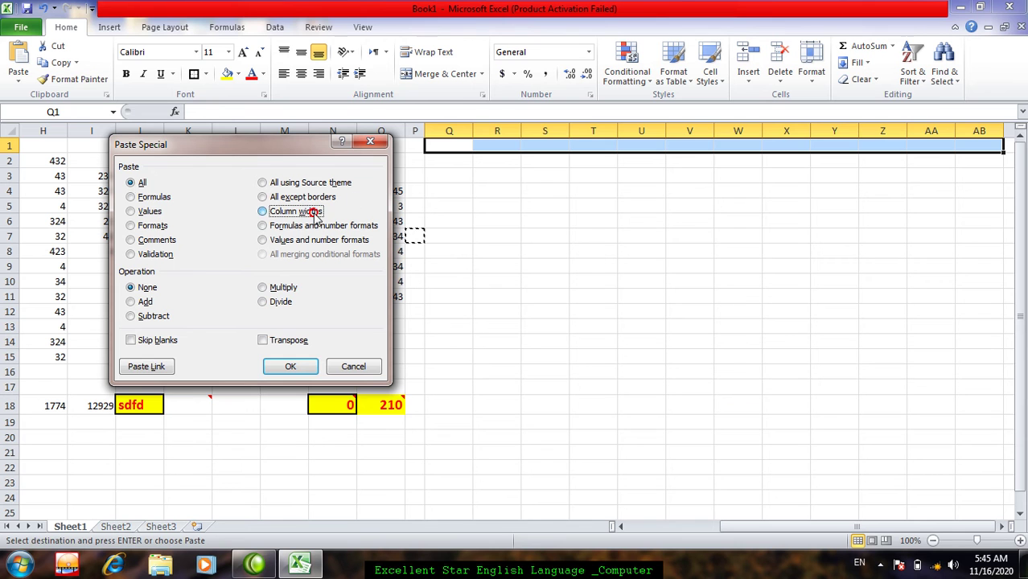
left_click(291, 367)
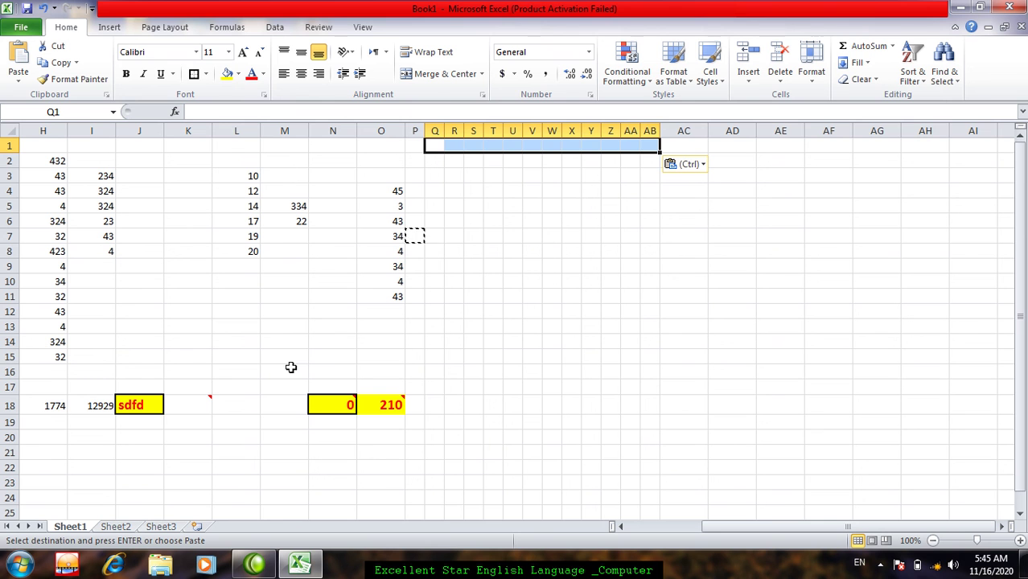
- Select AC5 and bring up the Paste Special dialog
left_click(682, 203)
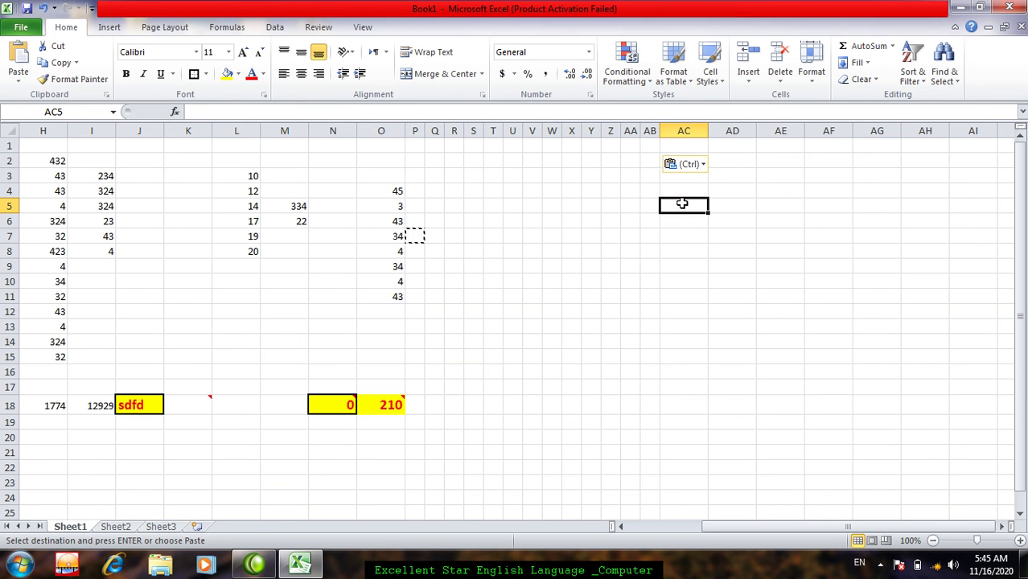
left_click(20, 83)
left_click(64, 230)
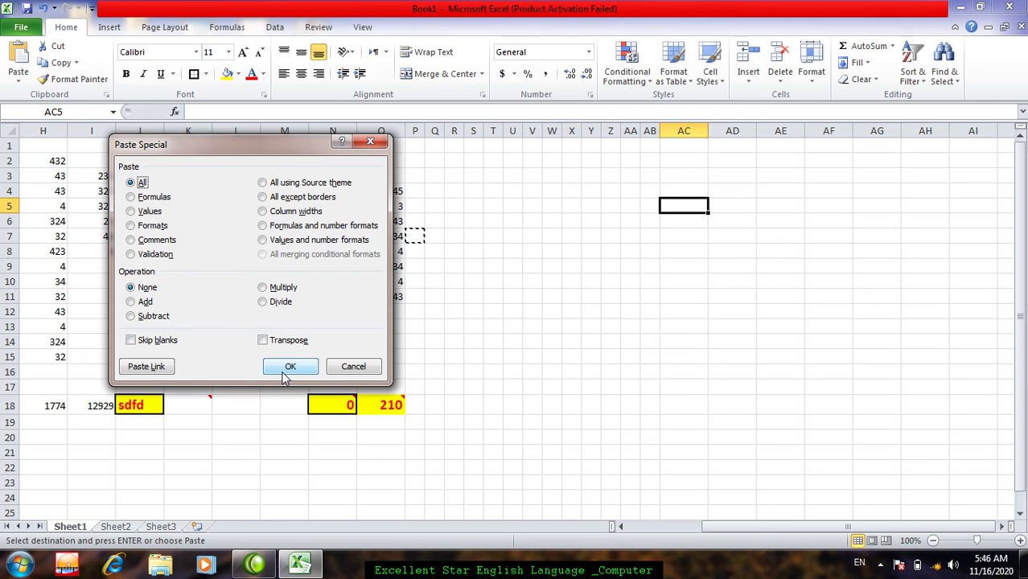
- Copy H2:H15 and paste it at AC3 with Skip blanks enabled
left_click(349, 367)
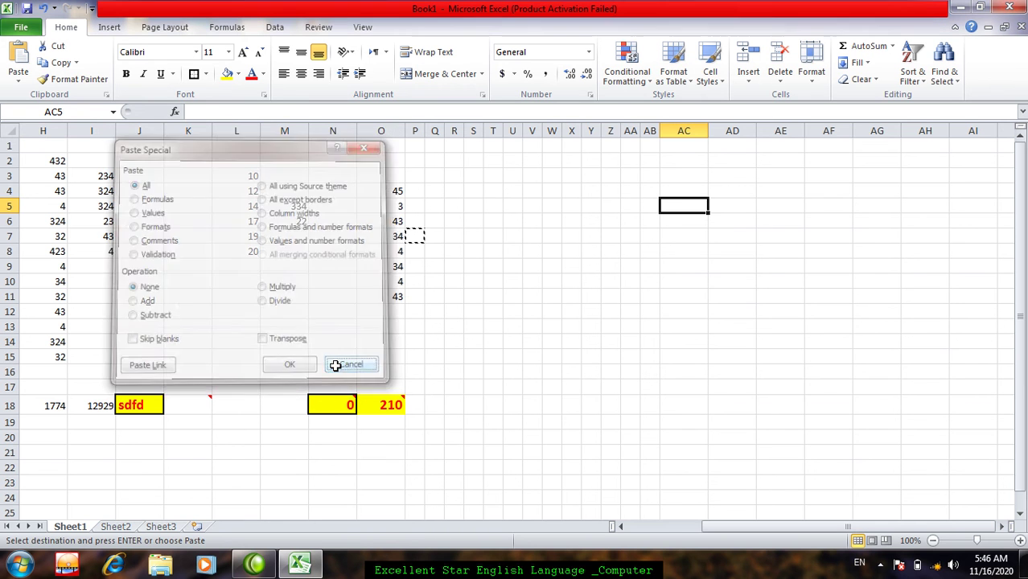
left_click_drag(50, 160, 23, 349)
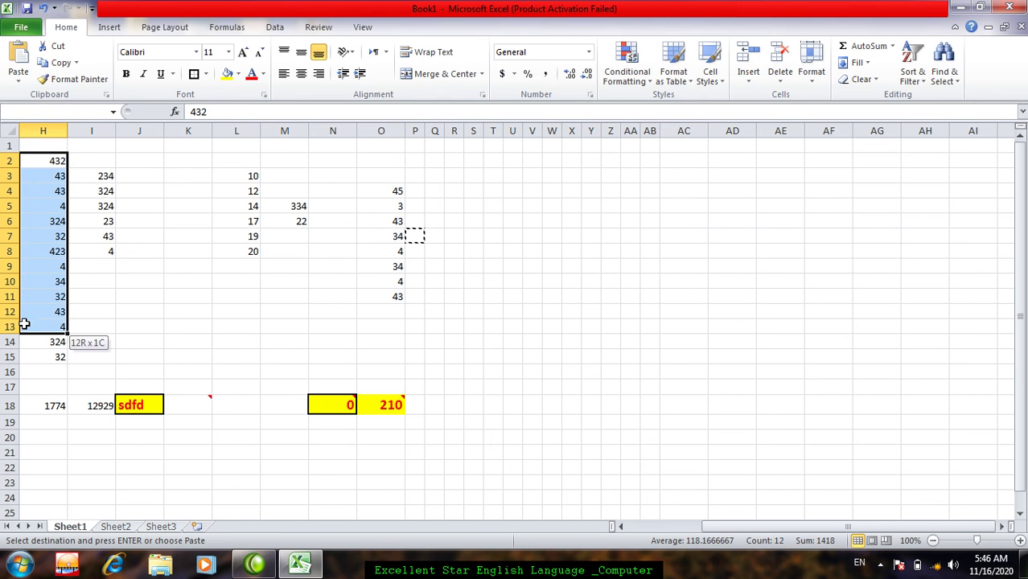
key("ctrl+c")
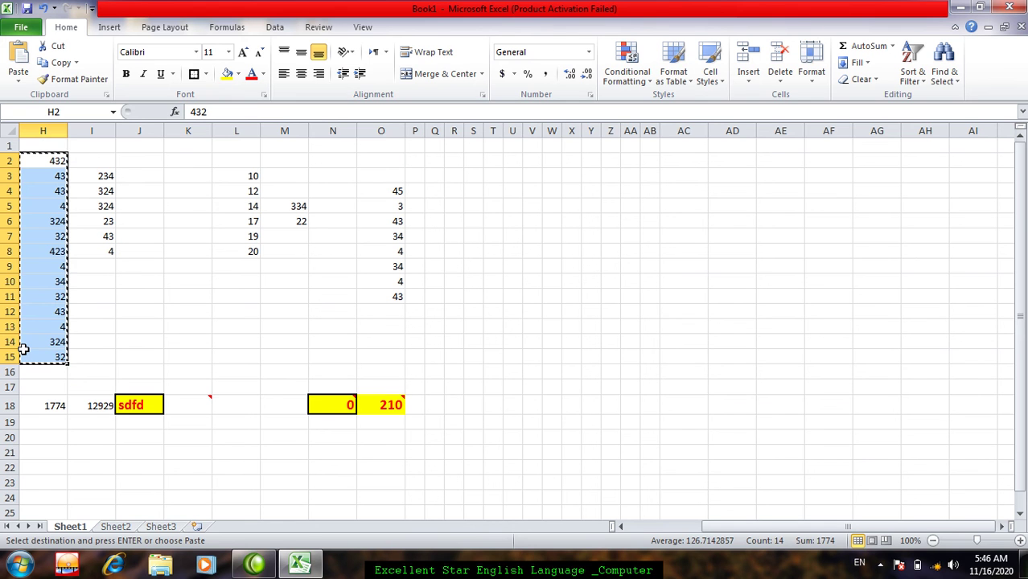
left_click(684, 175)
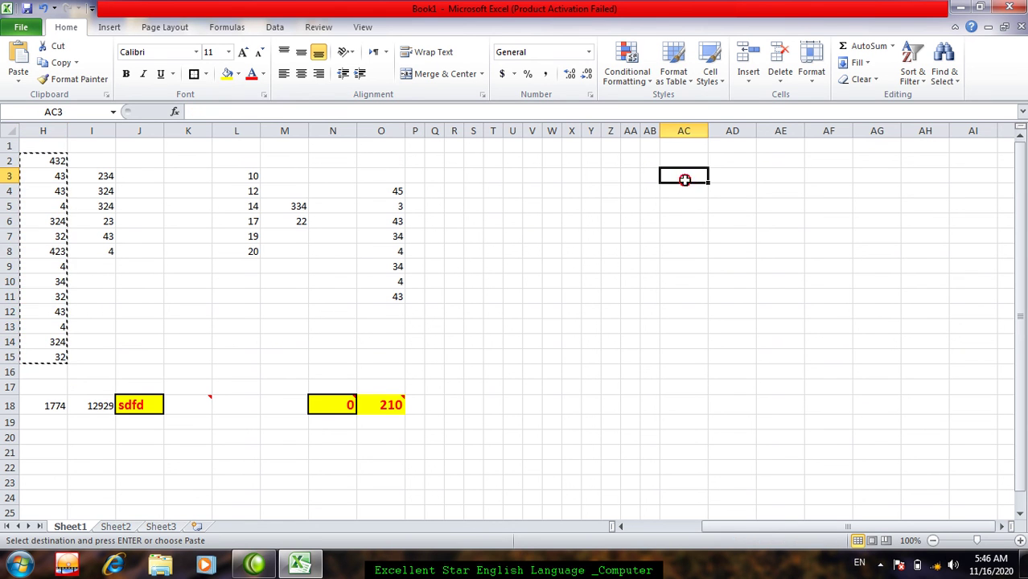
left_click(18, 77)
left_click(59, 230)
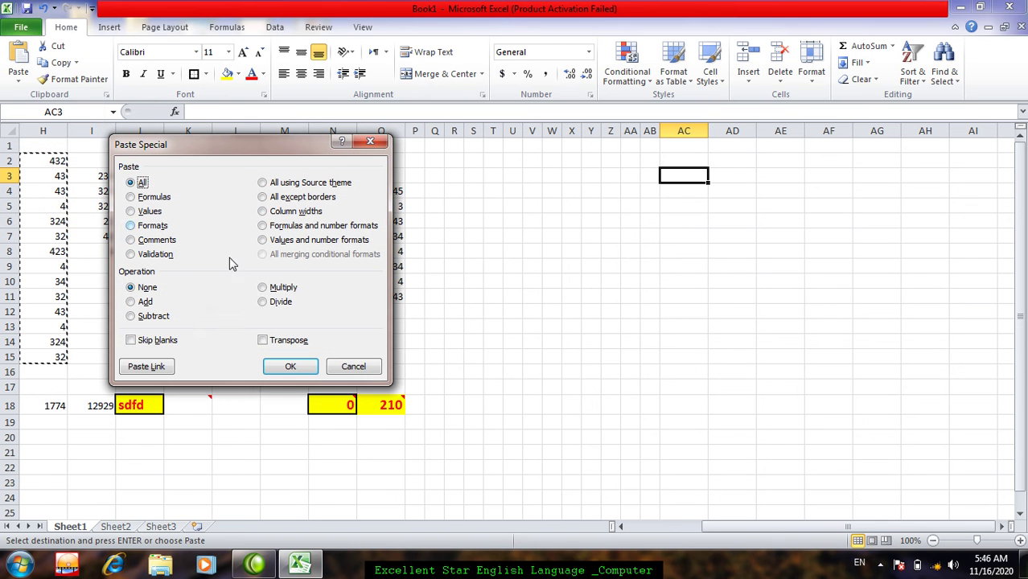
left_click(179, 341)
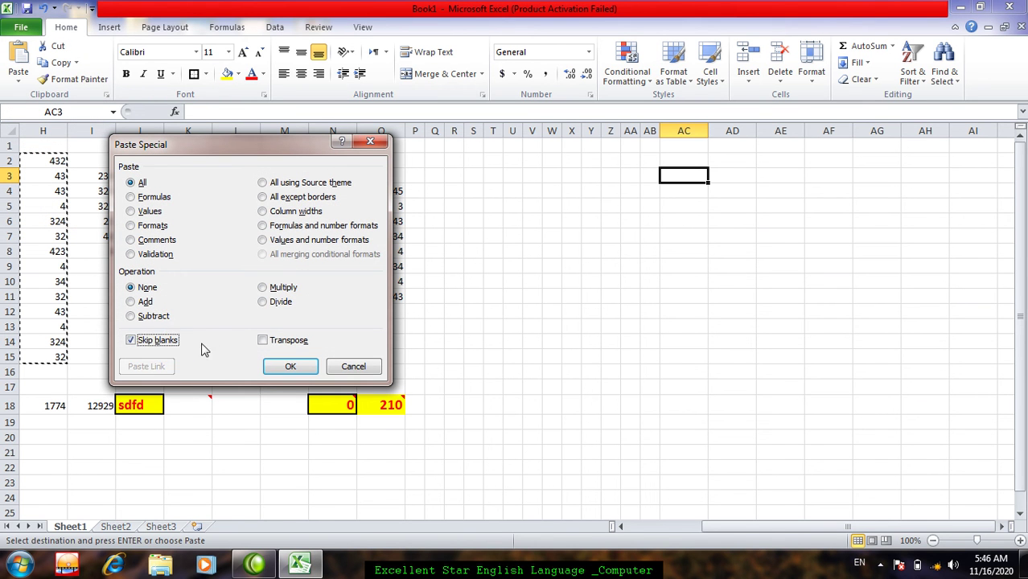
left_click(281, 365)
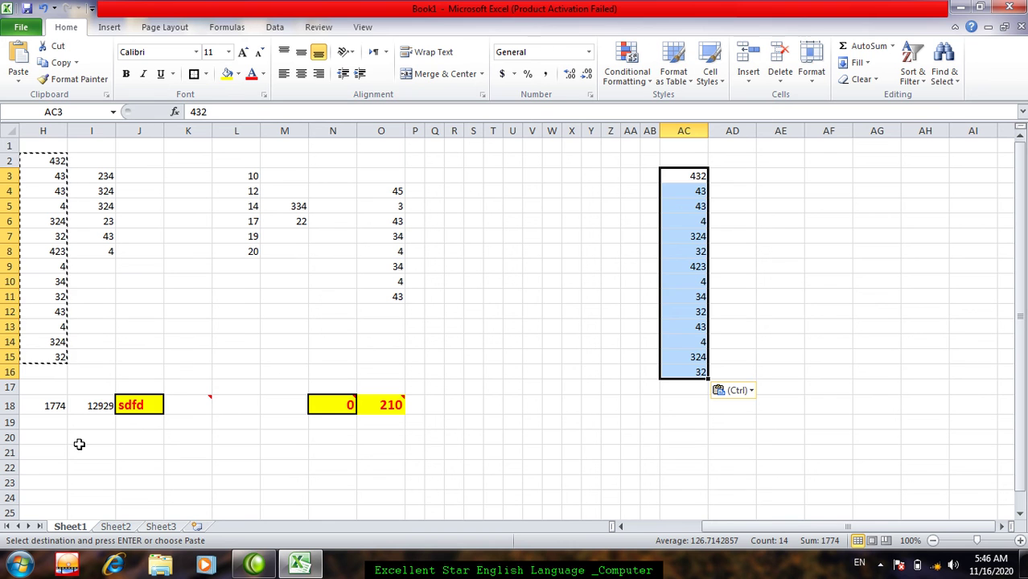
left_click(46, 464)
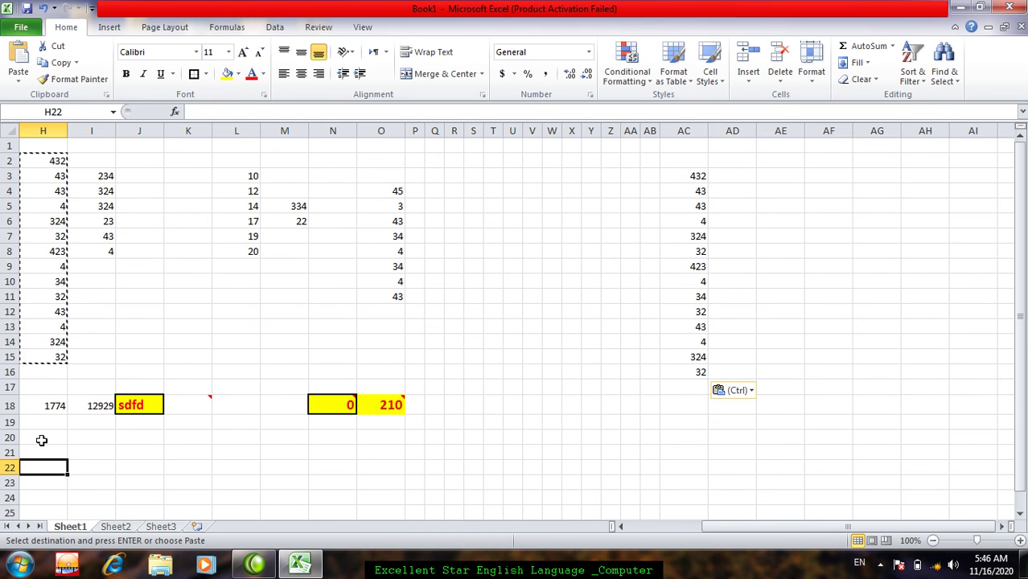
left_click(18, 78)
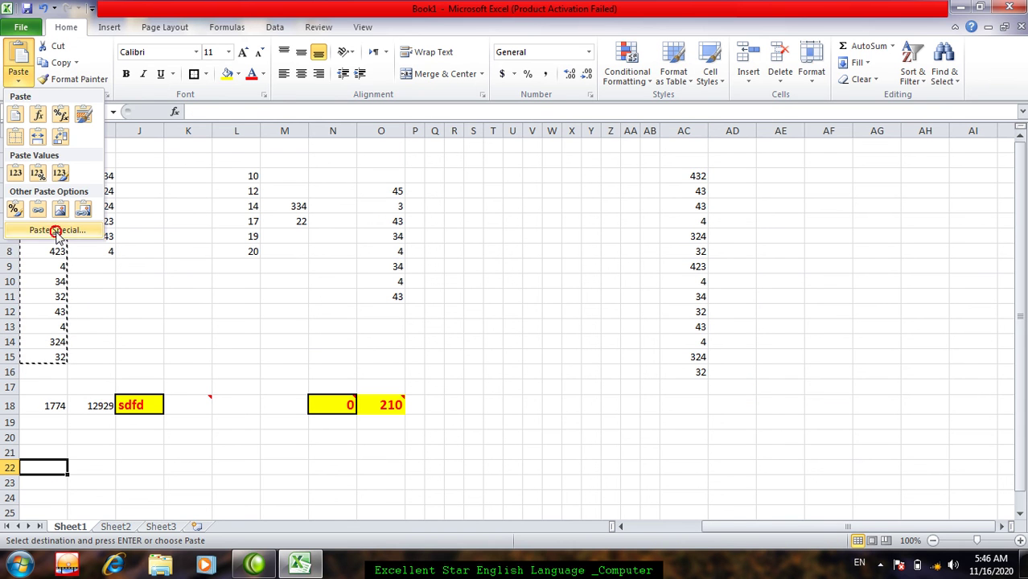
- Paste the copied H values transposed across H22:U22
left_click(51, 229)
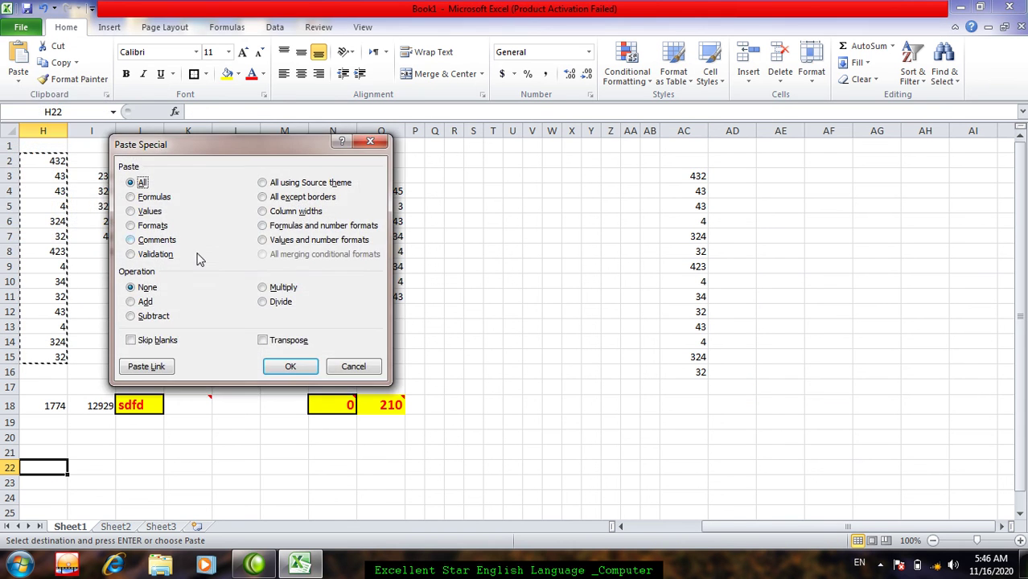
left_click(277, 341)
left_click(290, 366)
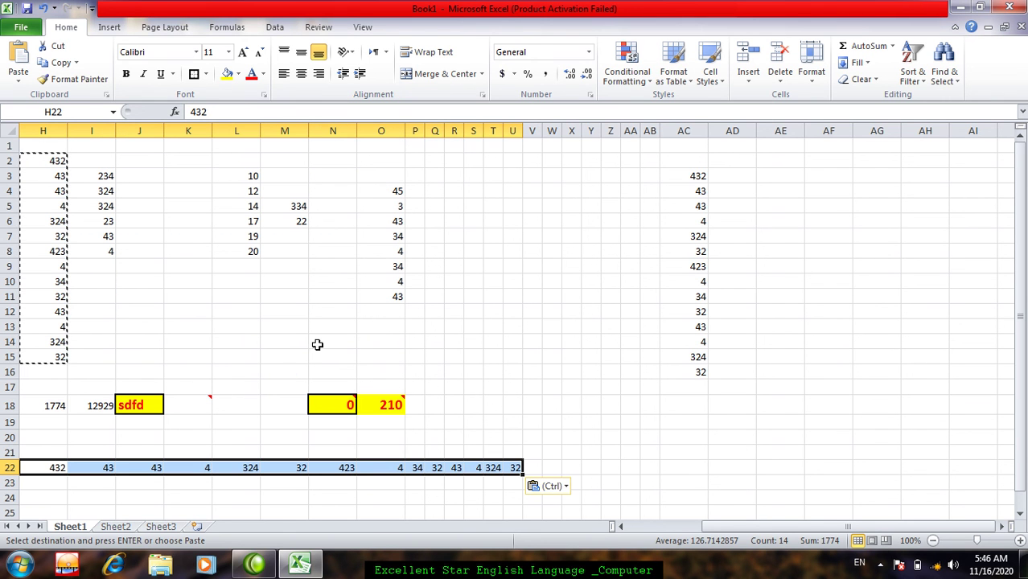
- Reselect the pasted AC3:AC16 values and scroll back to the left
left_click(689, 176)
left_click_drag(688, 175, 695, 372)
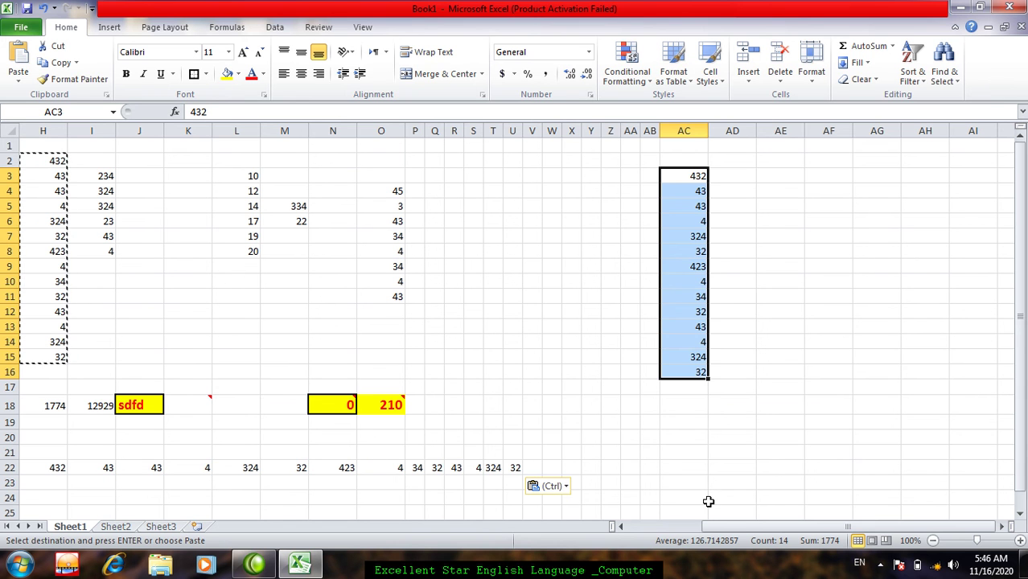
left_click_drag(734, 526, 659, 526)
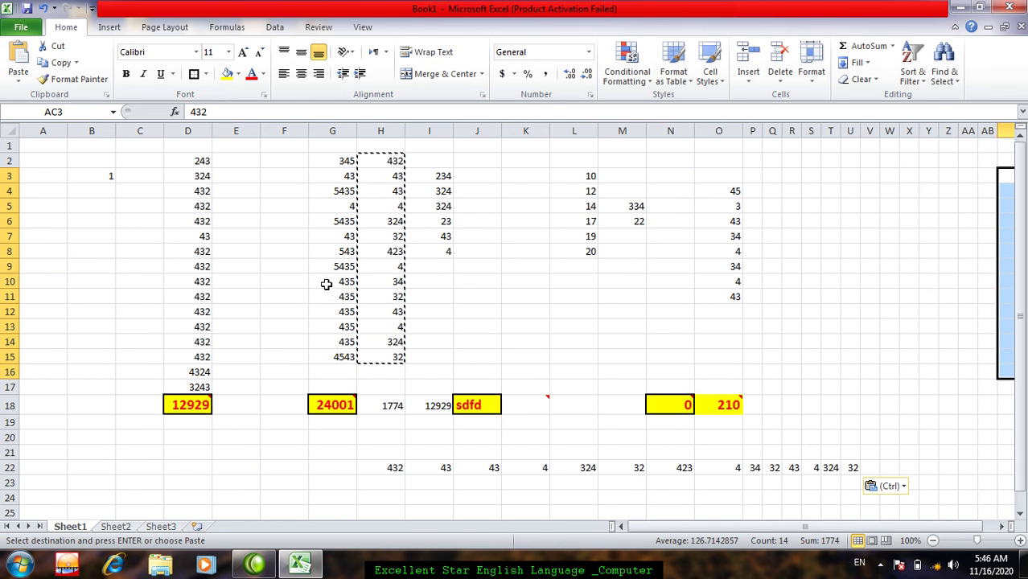
- Copy D2:D18 including the D18 total, and bring up the paste choices for A2
left_click_drag(190, 169, 182, 408)
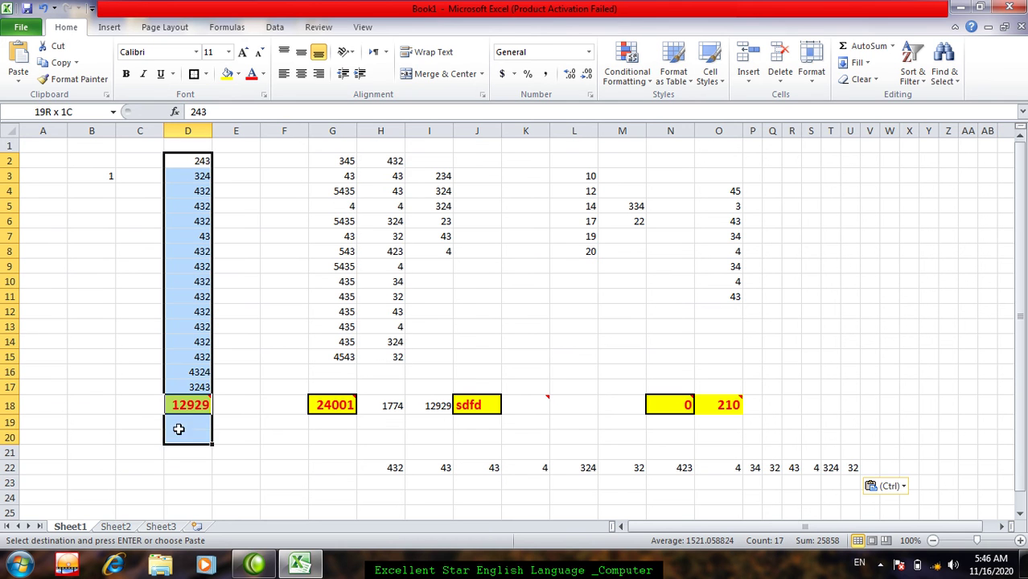
key("ctrl+c")
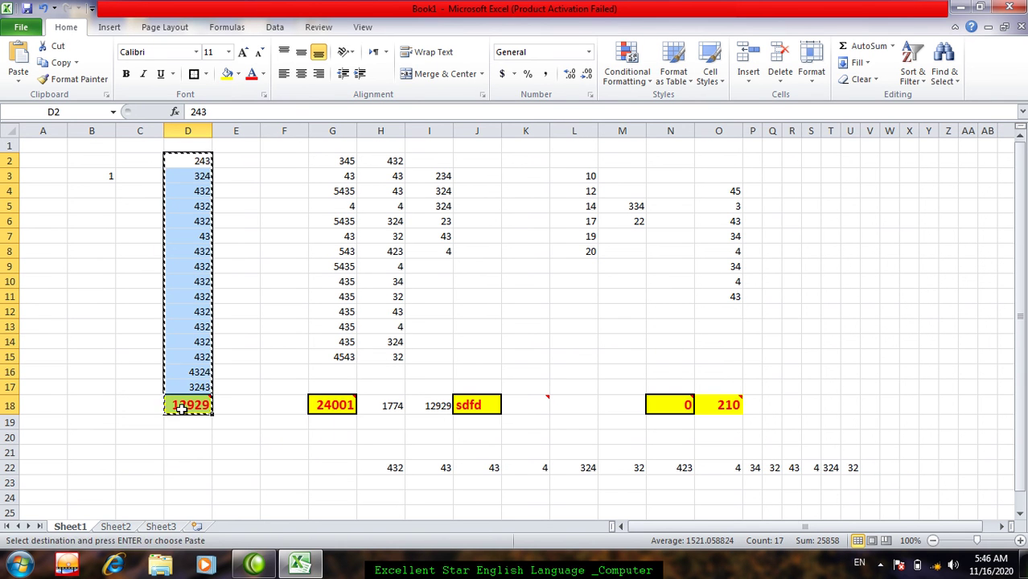
left_click(41, 161)
left_click(25, 84)
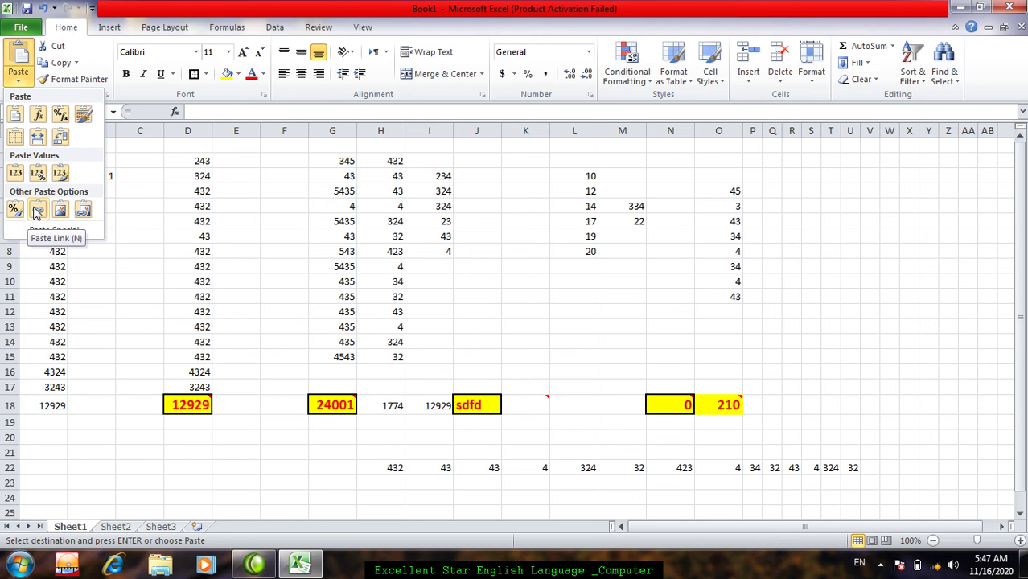
- Paste Link D2:D18 into column A, then enter 'rtdtretre' in D3 so totals become 12605
left_click(36, 210)
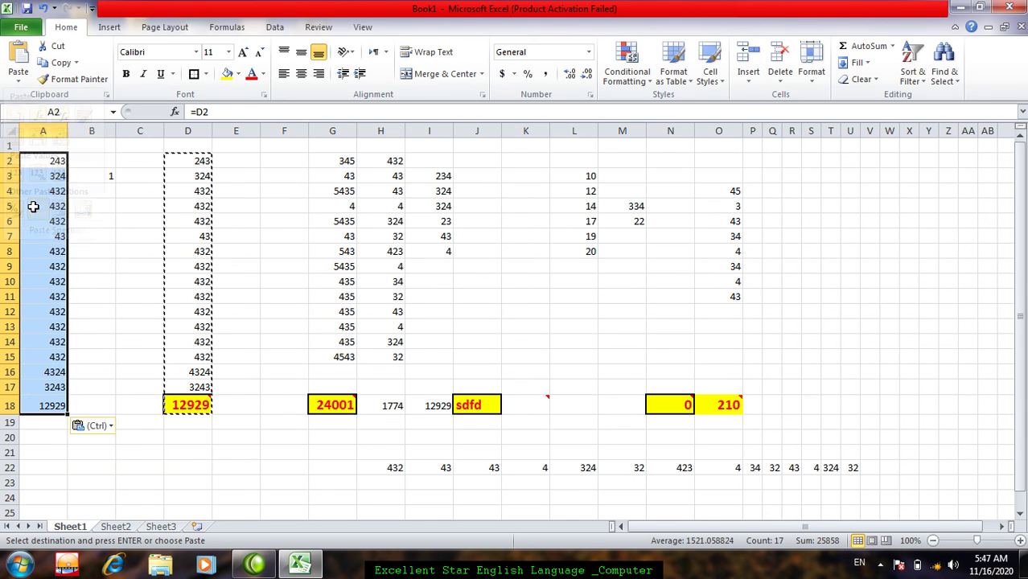
left_click(188, 177)
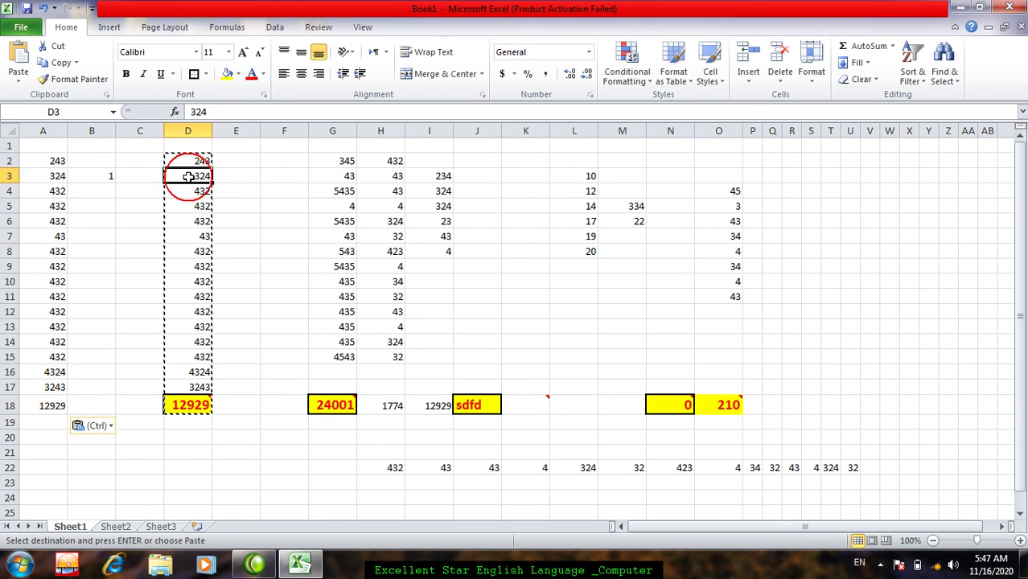
type("rtdtretre")
left_click(150, 263)
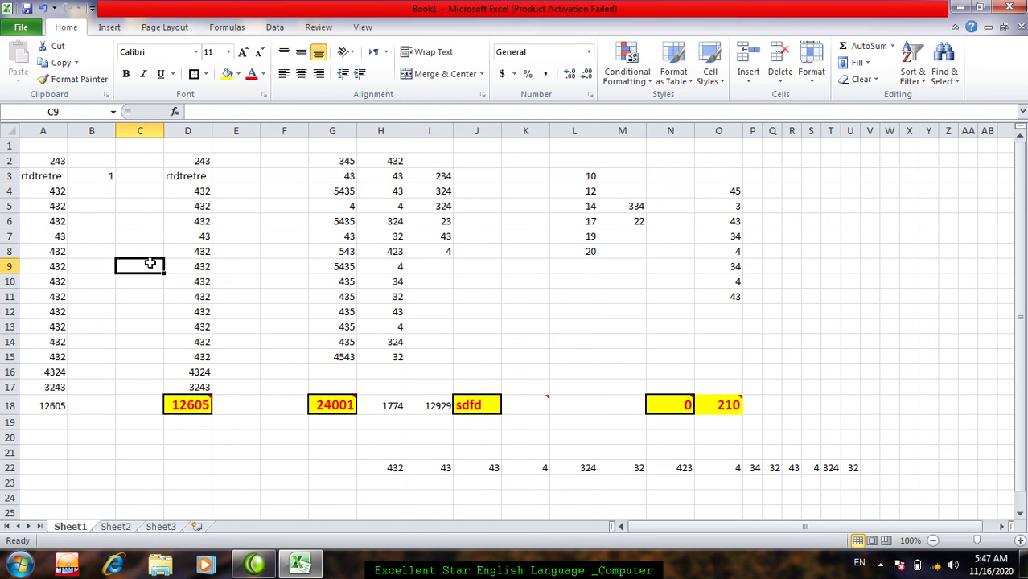
- Recopy D2:D18 and bring up the paste choices for E2
left_click_drag(186, 161, 173, 404)
key("ctrl+c")
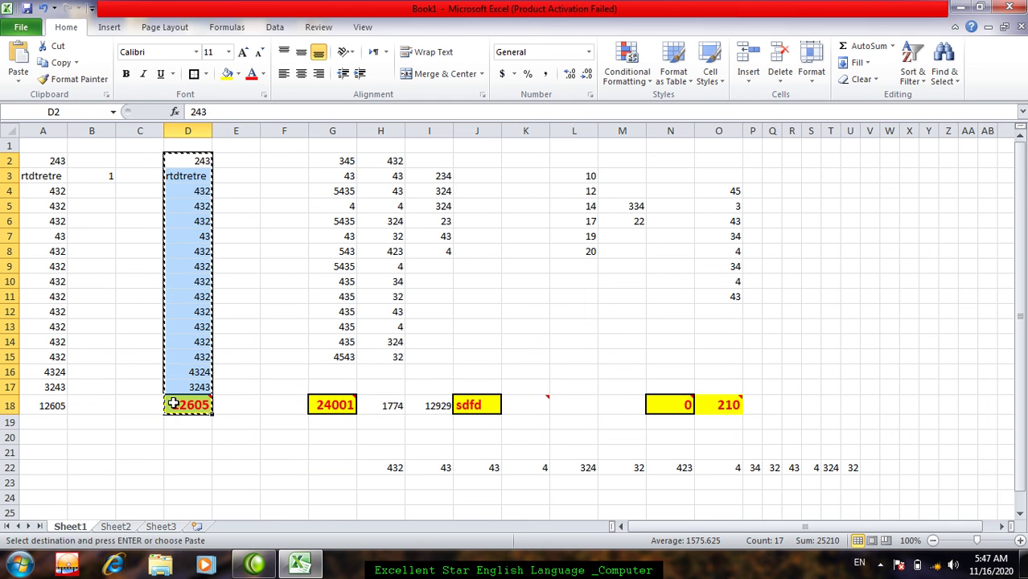
left_click(253, 161)
left_click(19, 82)
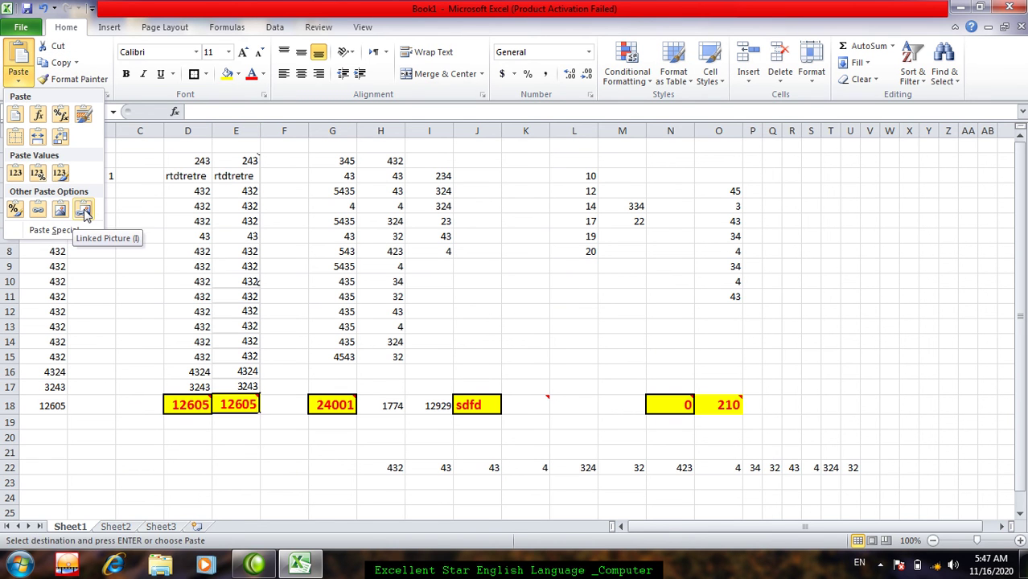
- Paste D2:D18 as a linked picture, placed over column F and slightly shrunk
left_click(84, 211)
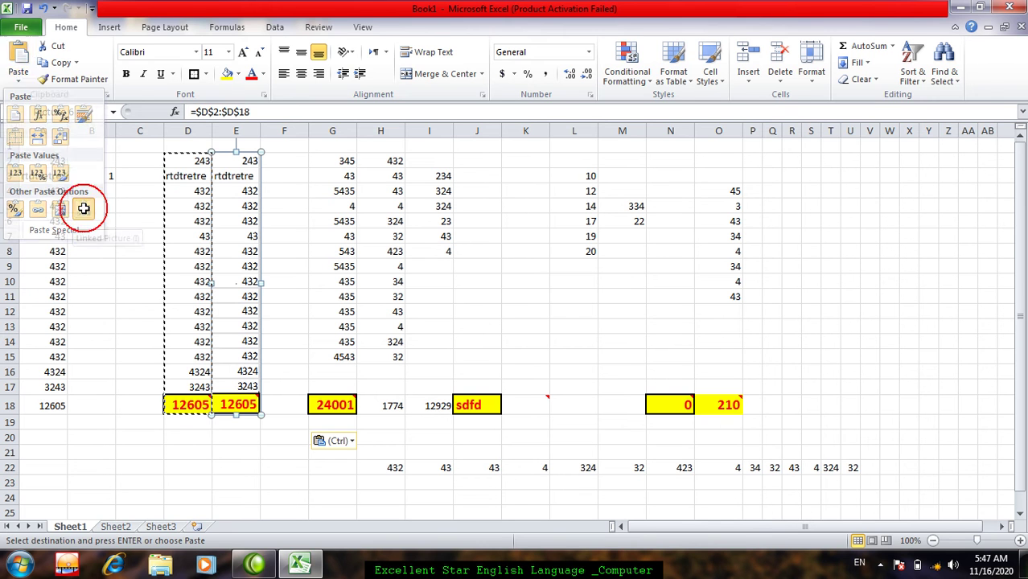
left_click_drag(275, 209, 285, 214)
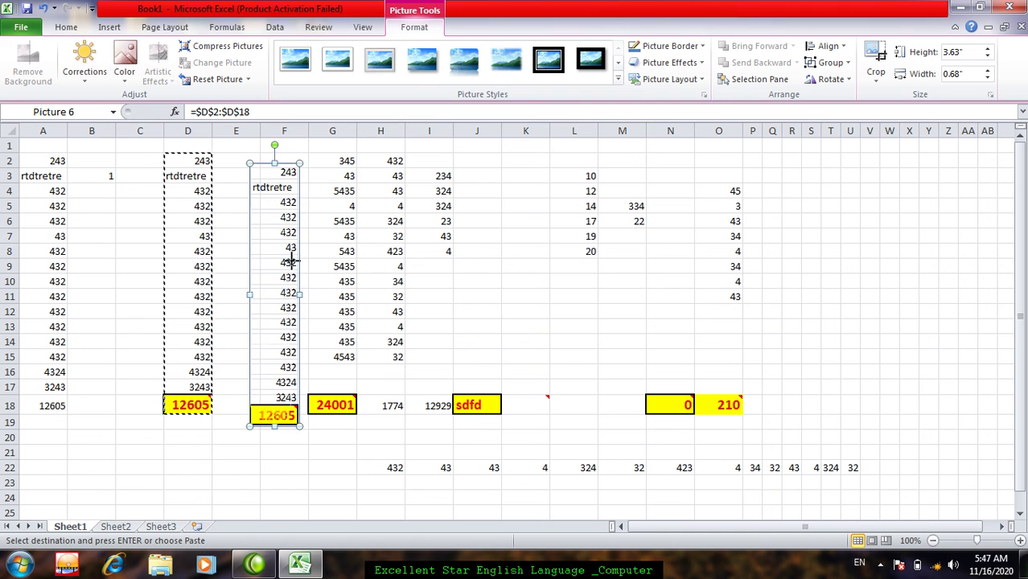
left_click_drag(298, 164, 291, 207)
- Enter 'frdfrdsfds' in D4 so the totals update to 12173
left_click(207, 187)
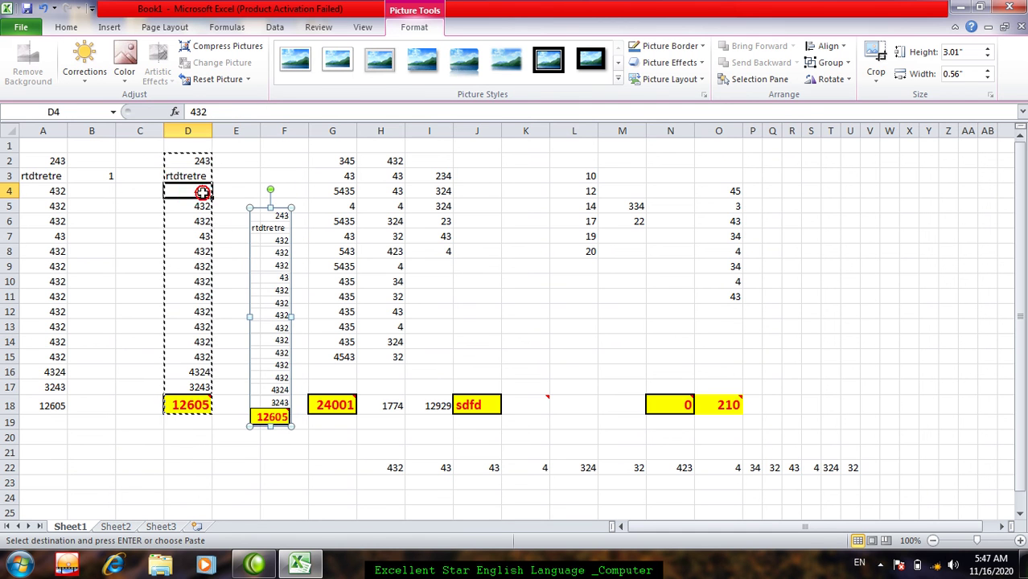
type("frdfrdsfds")
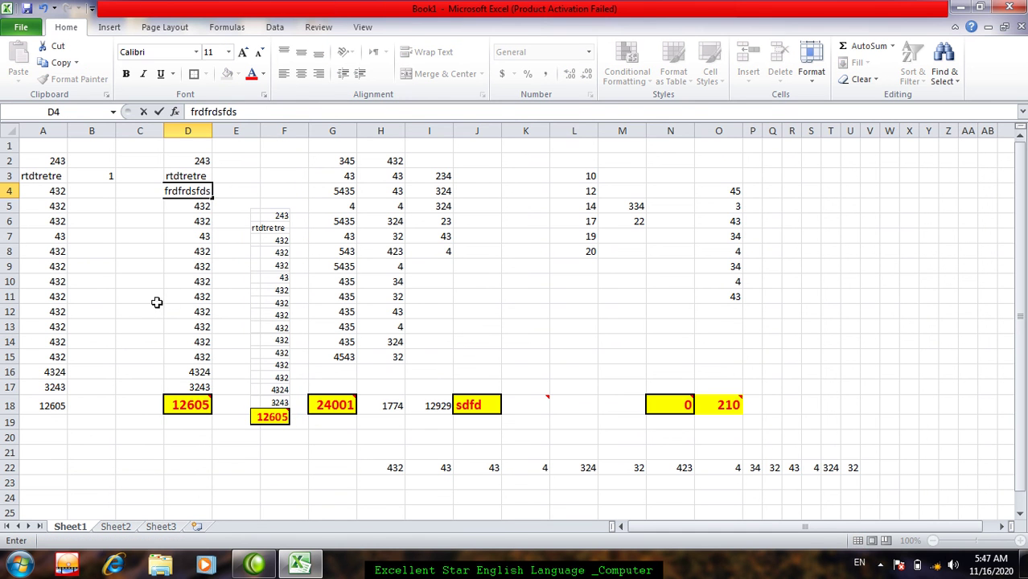
left_click(154, 299)
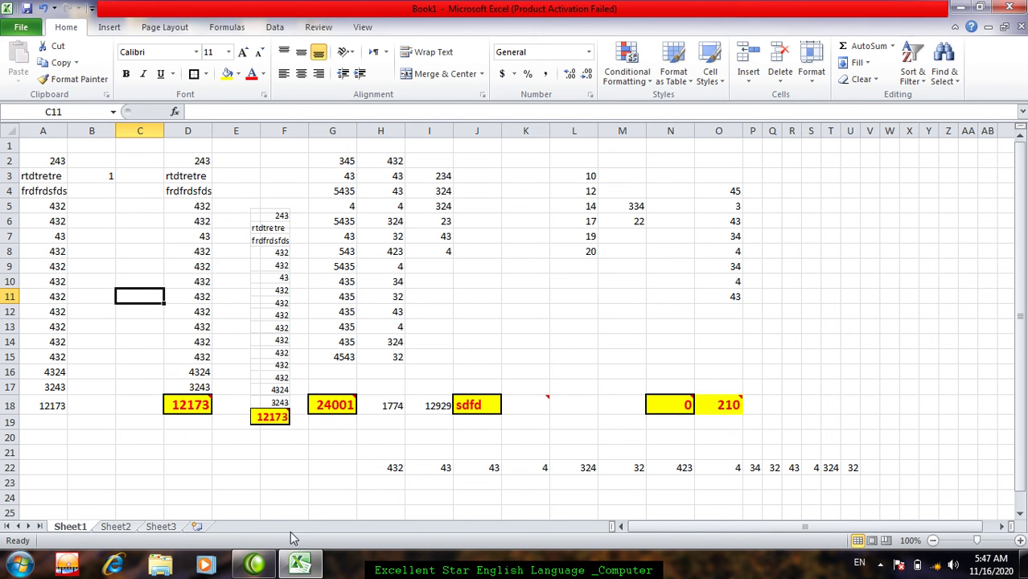
left_click(879, 566)
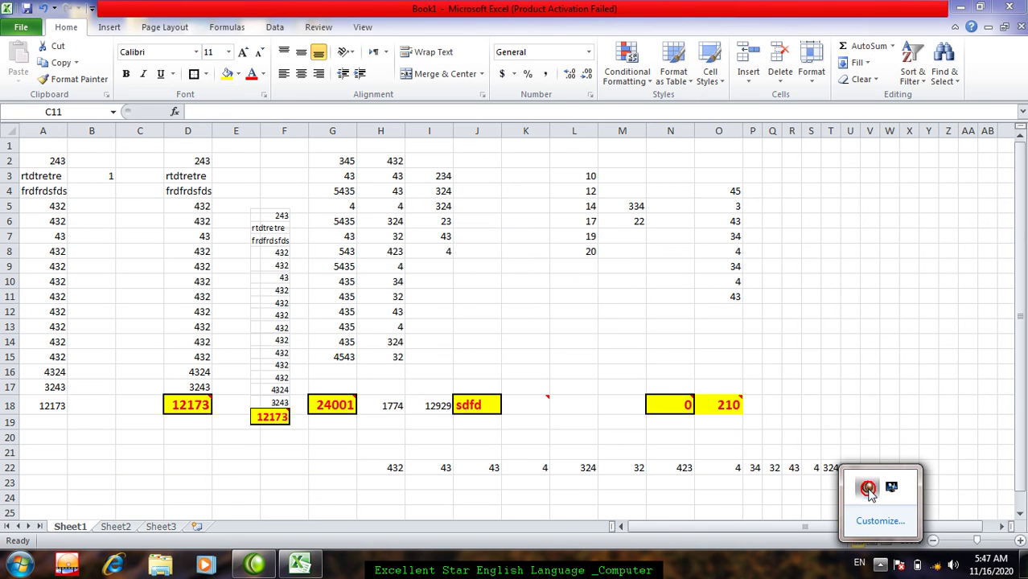